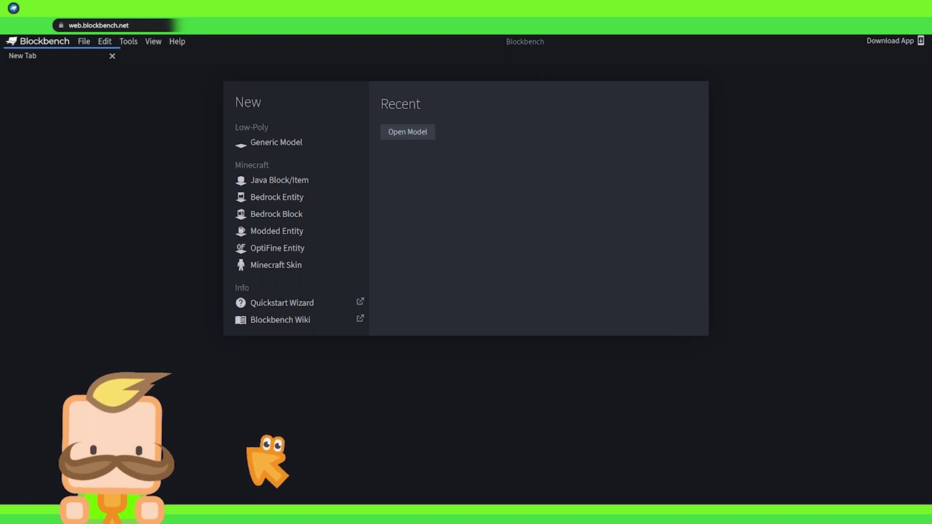
Step: Create a new Minecraft Skin project using the Cow base model with its cow.png texture
left_click(302, 265)
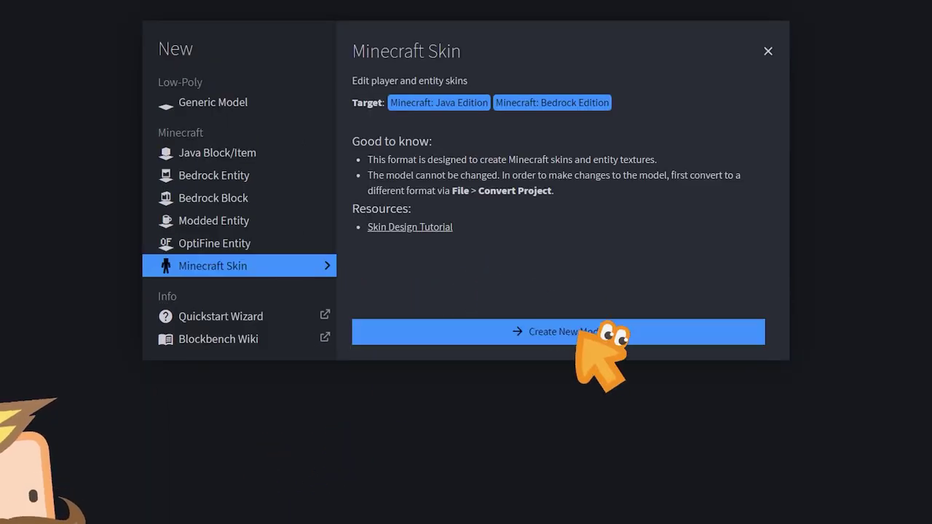
left_click(619, 331)
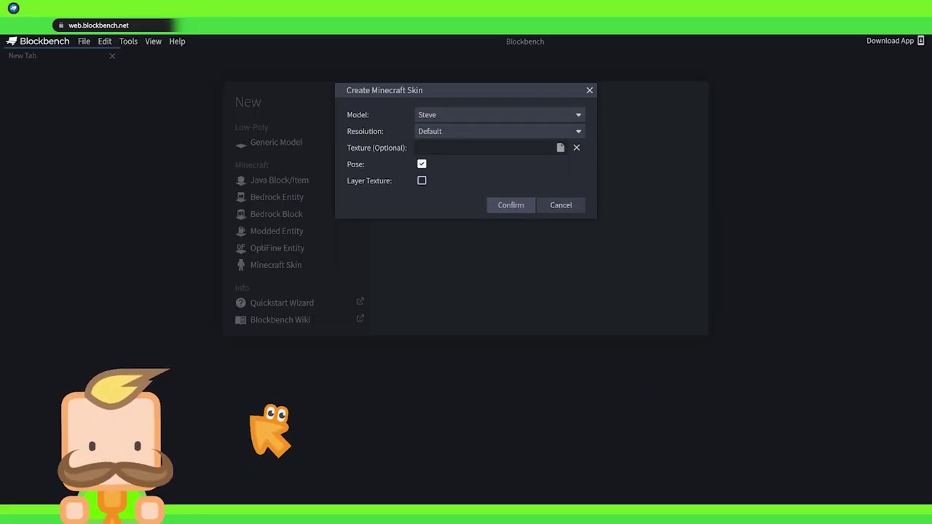
left_click(486, 114)
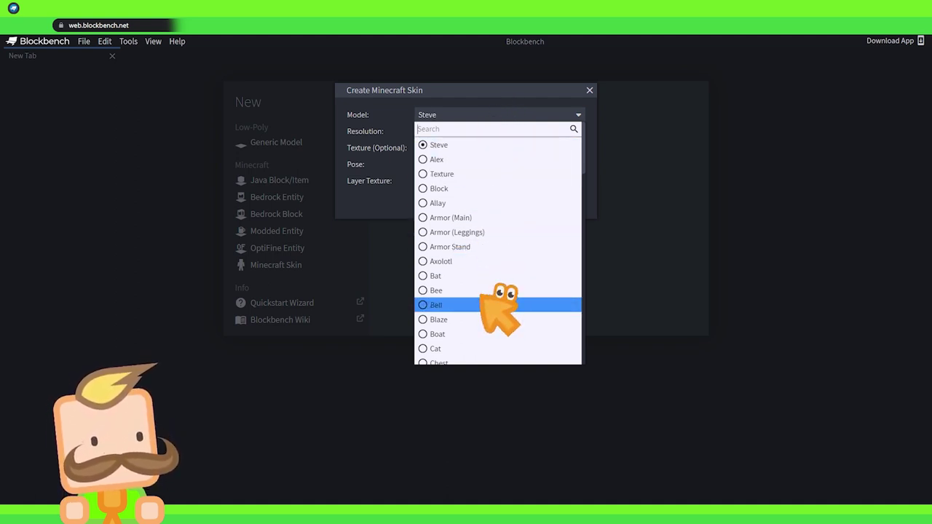
scroll(484, 297, "down", 3)
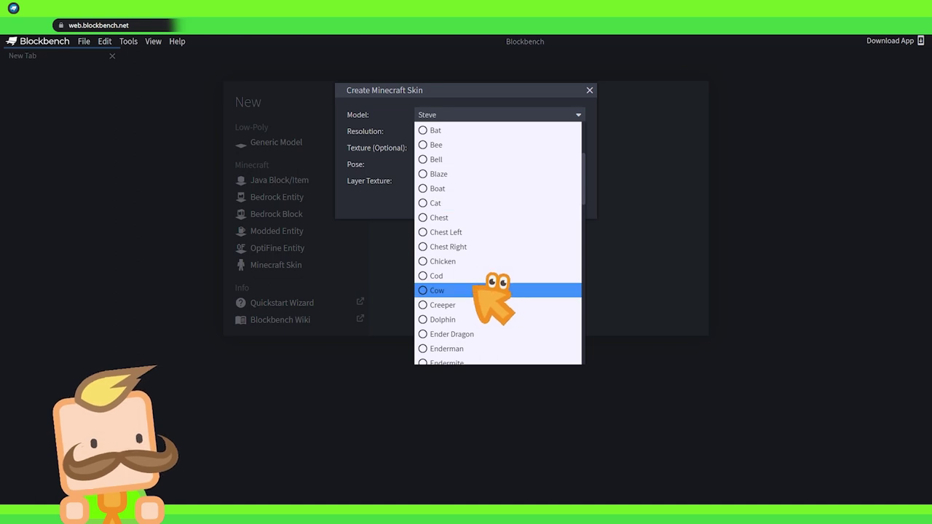
left_click(477, 290)
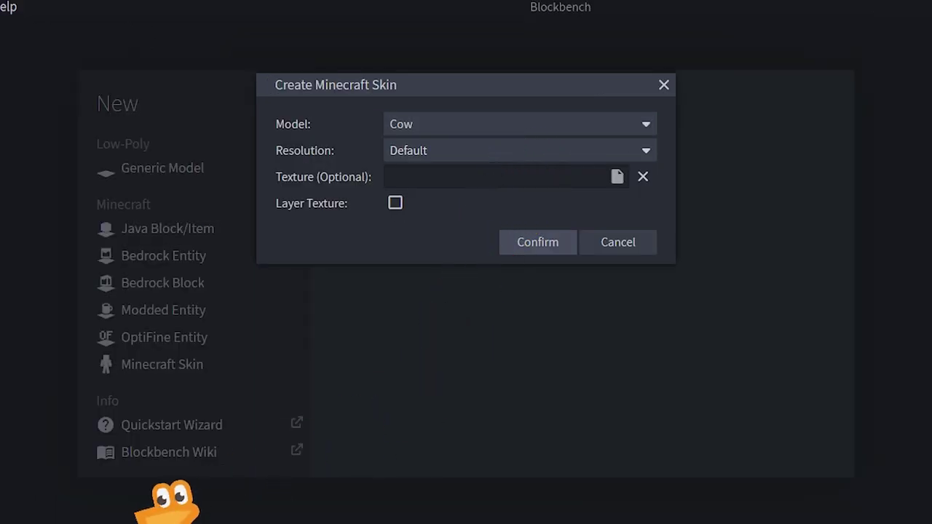
left_click(539, 241)
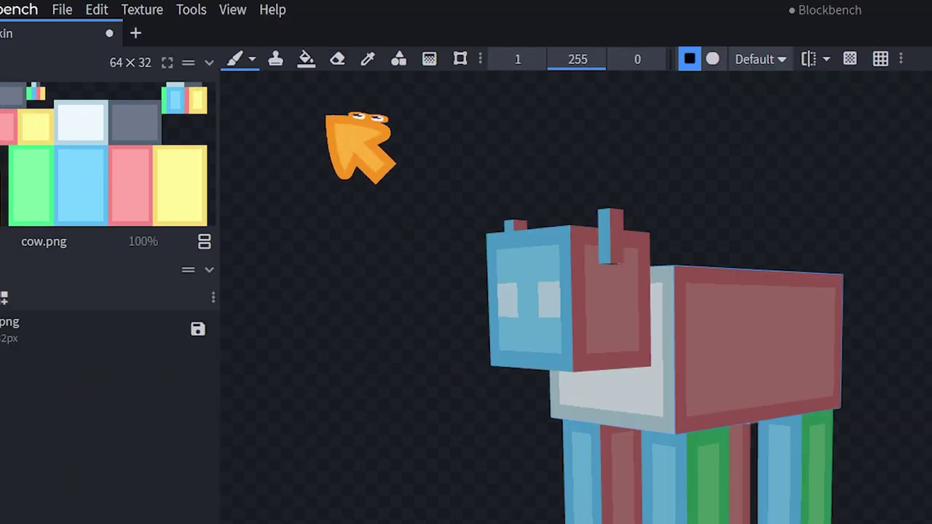
left_click(230, 71)
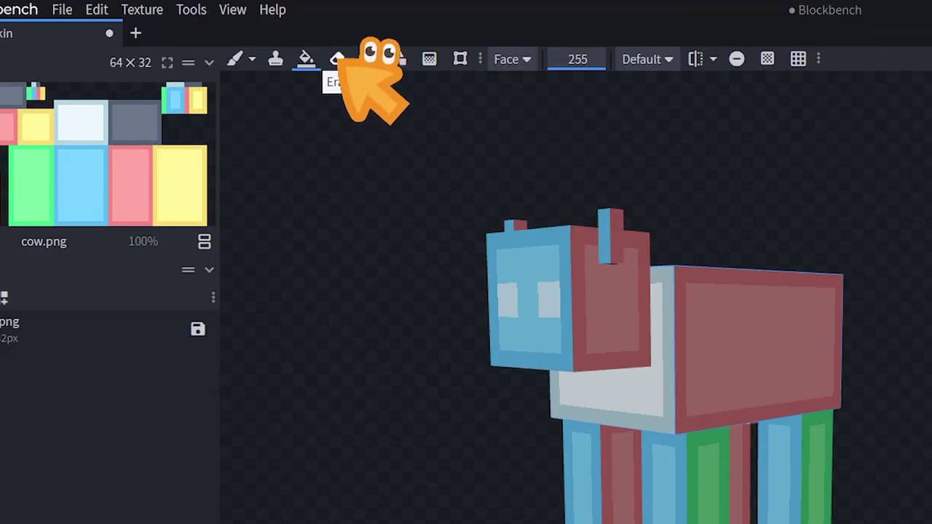
left_click(249, 71)
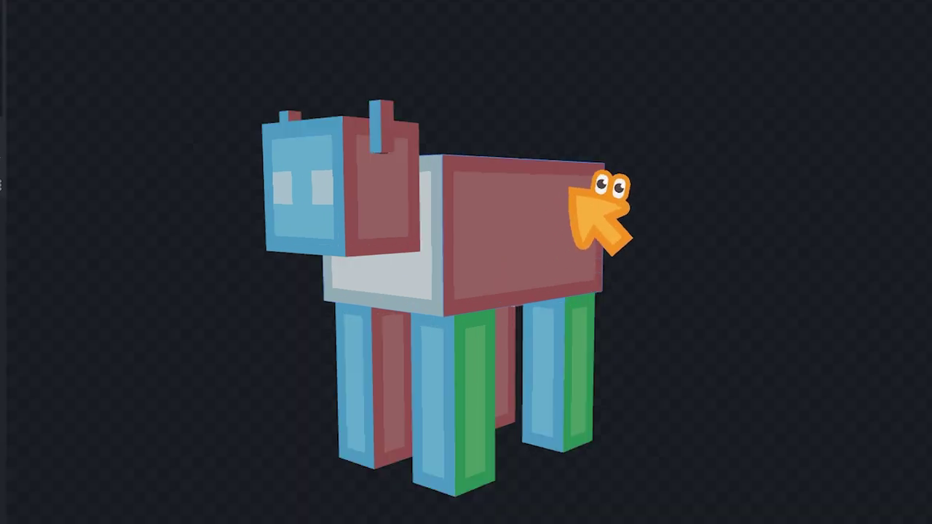
left_click_drag(536, 220, 469, 281)
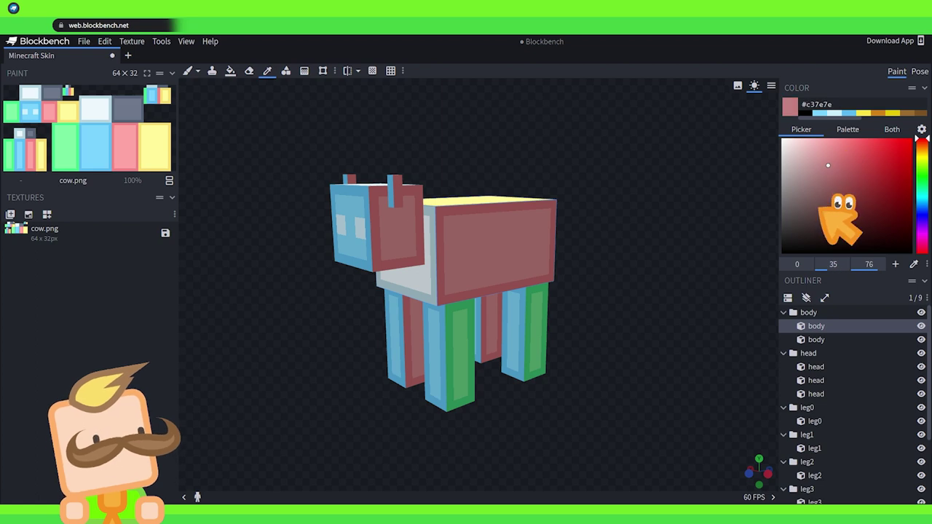
Step: Adjust the picker's shade and hue until the paint colour is bright green #29fa02
left_click(821, 212)
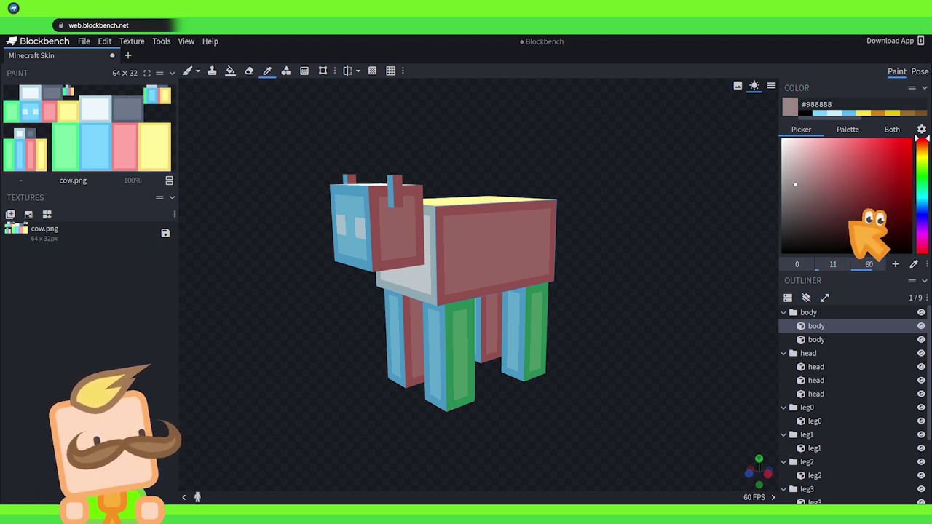
left_click(852, 223)
left_click(880, 161)
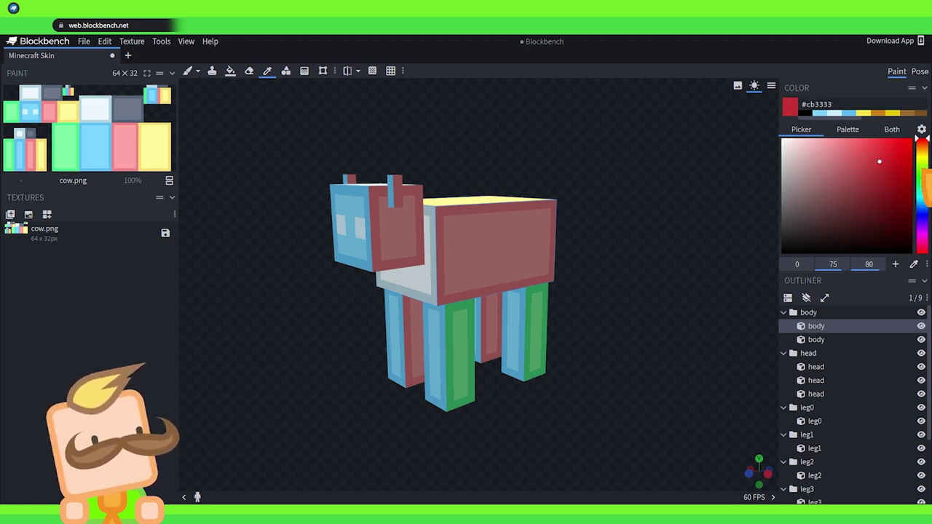
left_click_drag(921, 140, 923, 232)
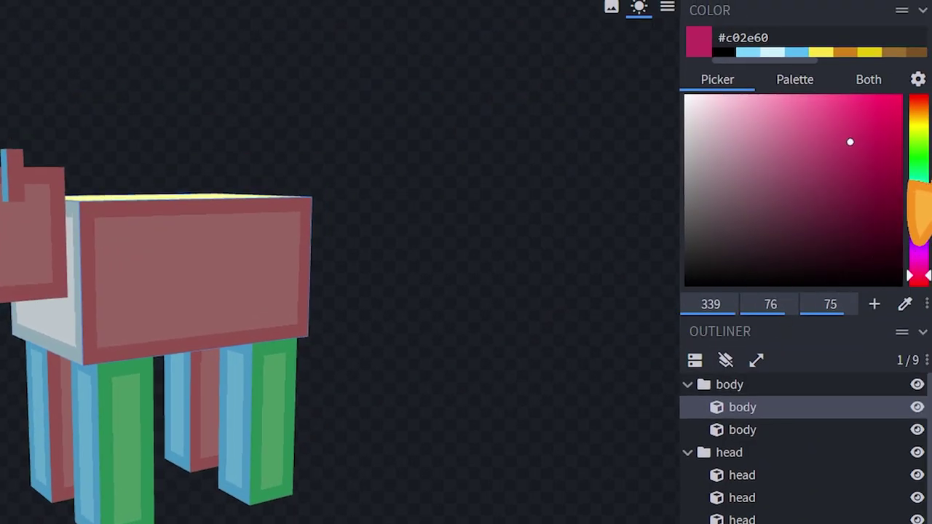
left_click(915, 183)
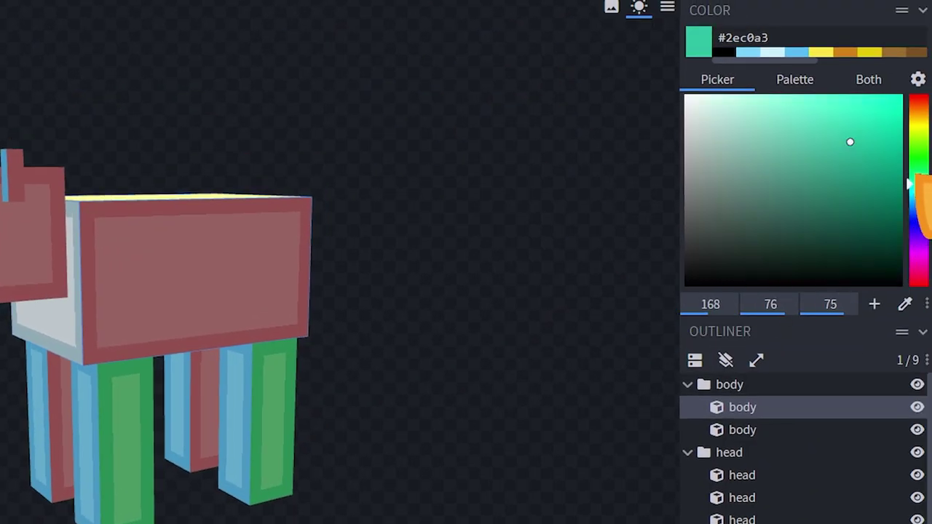
left_click_drag(850, 142, 900, 109)
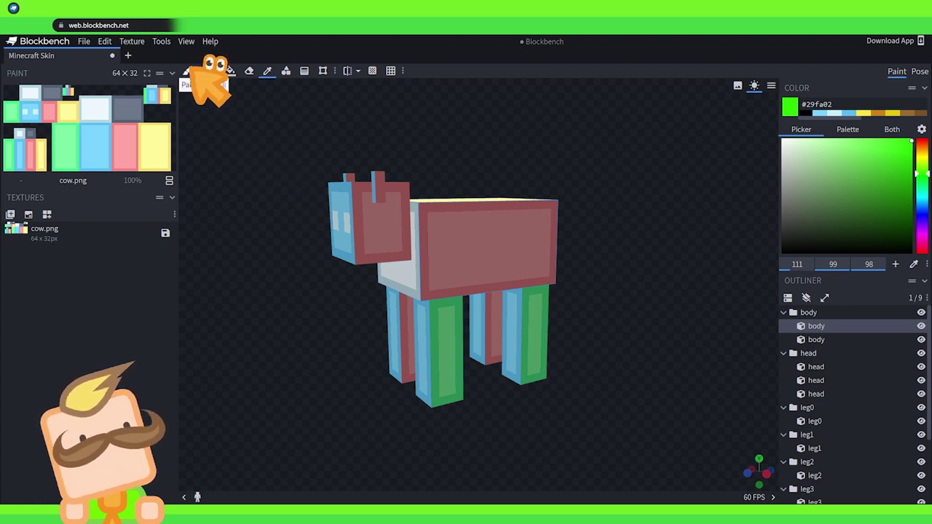
Step: Brush a green stepped test line across the cow's body, then return to the paint brush
left_click(188, 71)
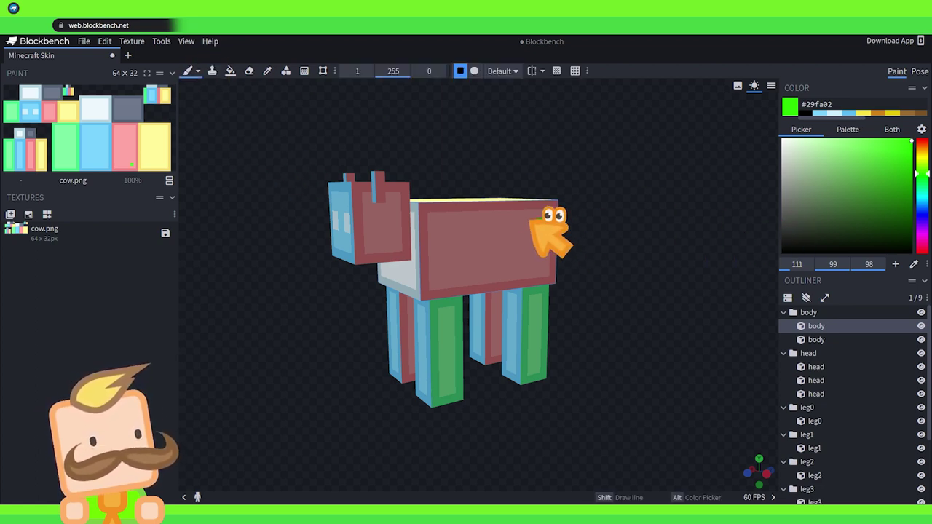
mouse_move(531, 222)
left_mouse_down()
mouse_move(461, 260)
mouse_move(444, 290)
left_mouse_up()
left_click_drag(649, 285, 605, 280)
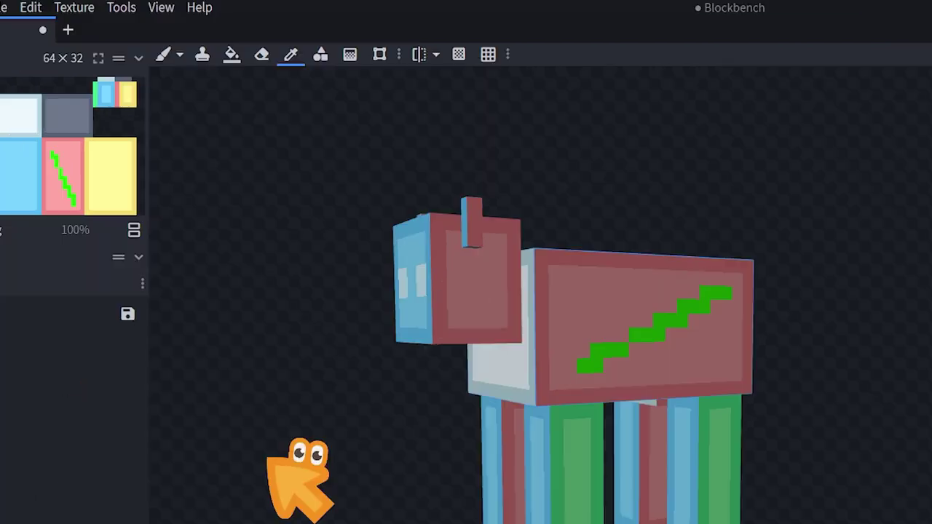
left_click(162, 55)
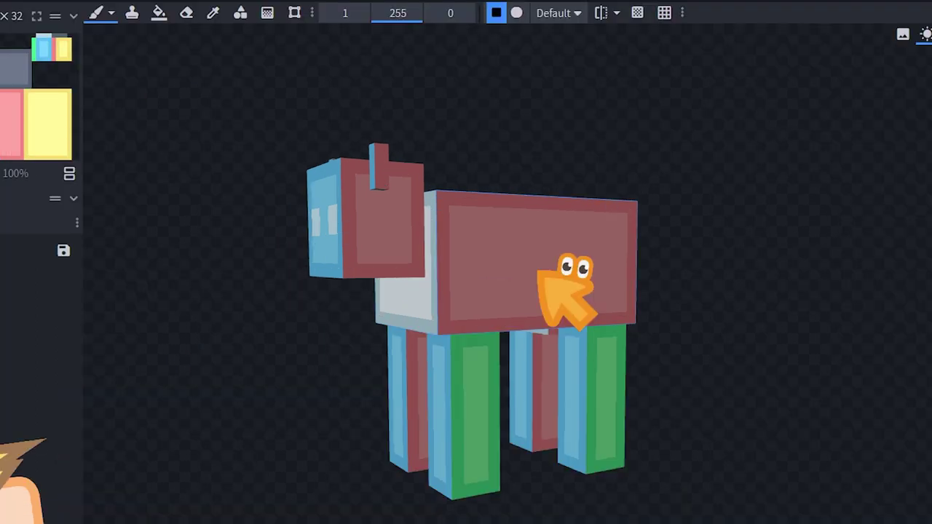
Step: Cycle between the colour picker, fill and brush tools, then undo the grey stripe on the body
key("c")
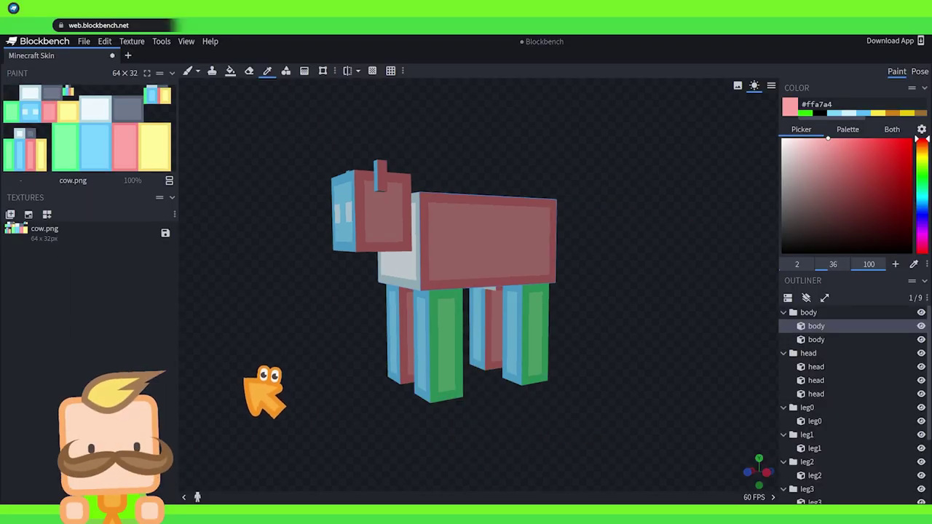
key("f")
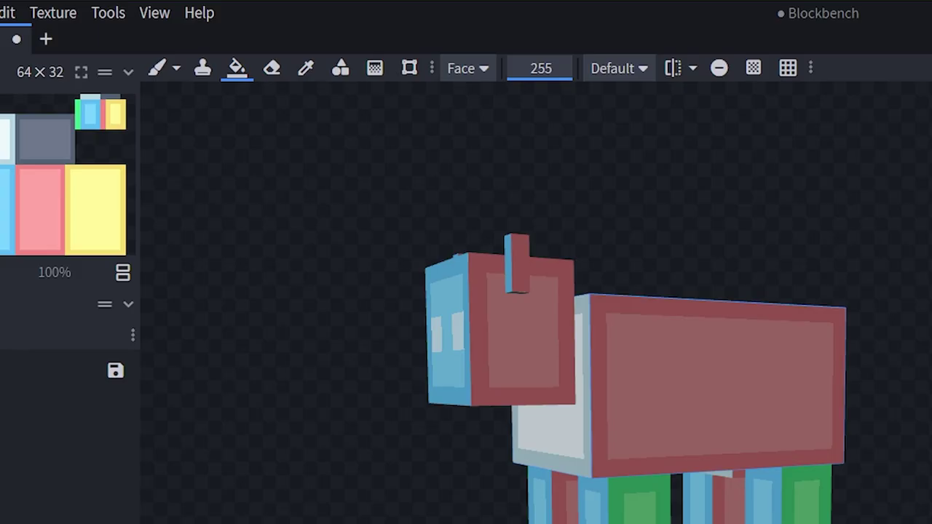
key("c")
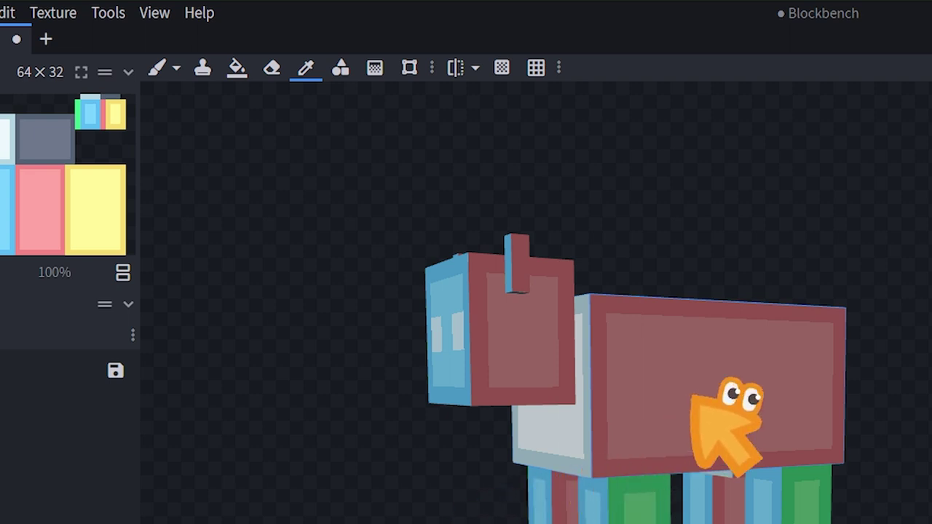
key("f")
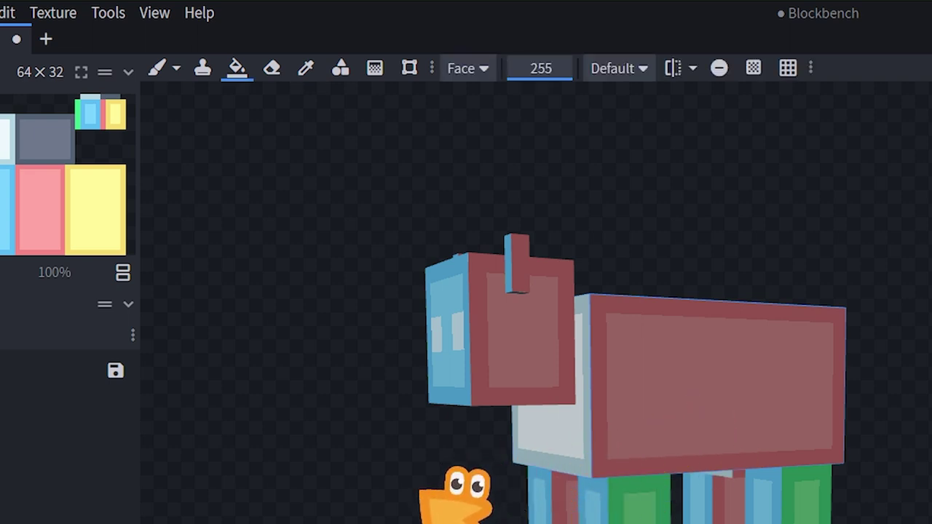
key("b")
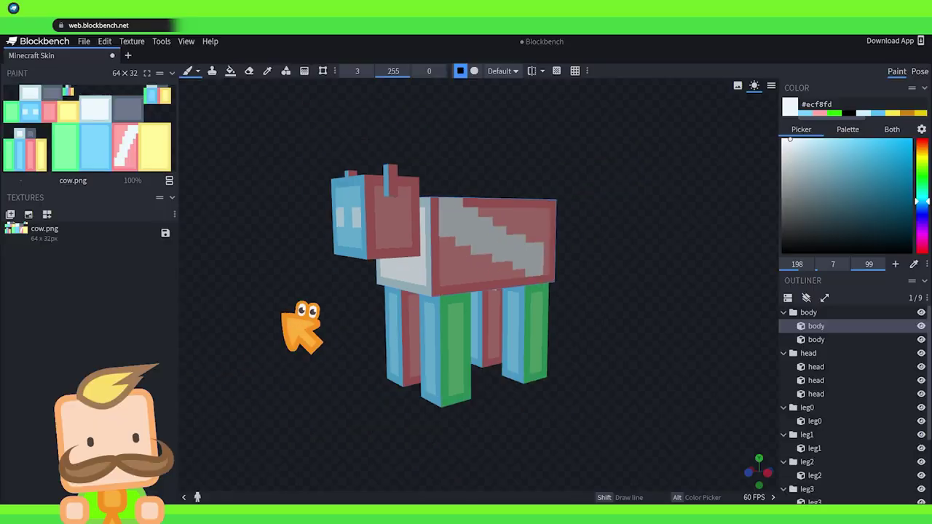
key("ctrl+z")
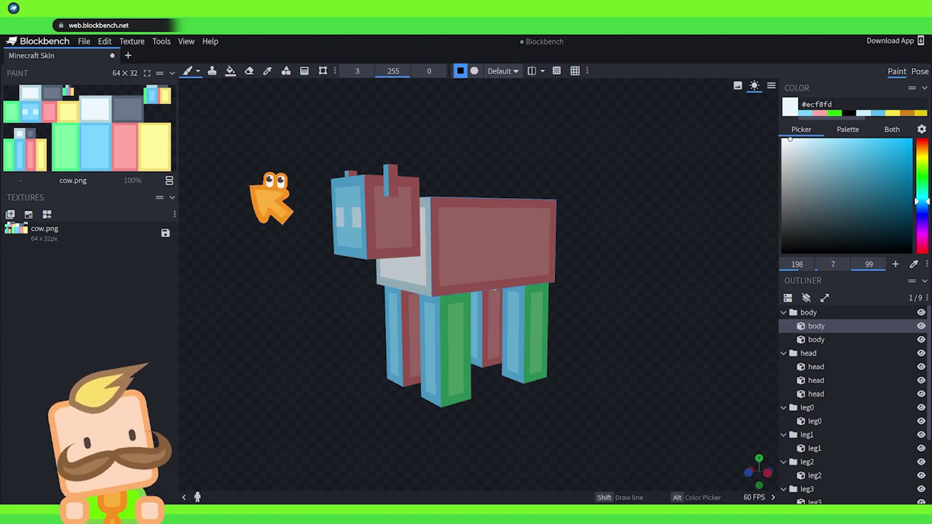
left_click(230, 71)
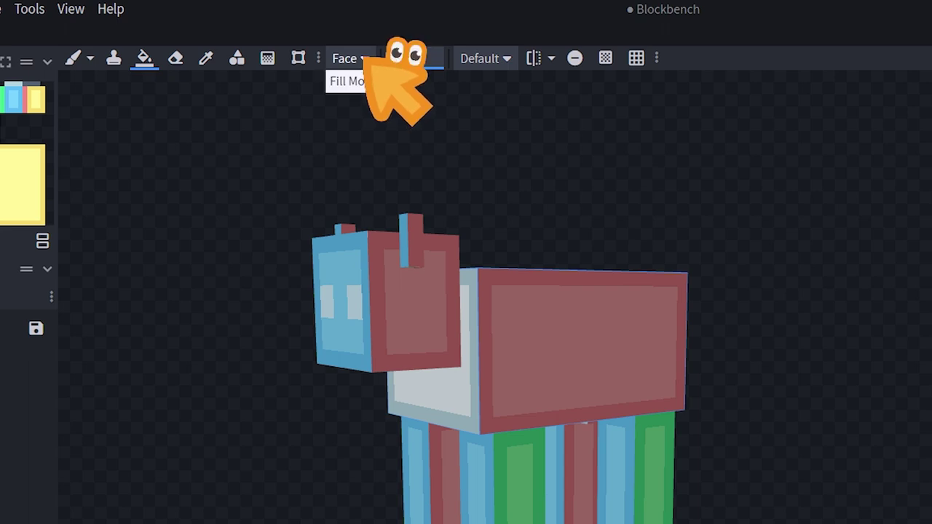
left_click(364, 59)
left_click(399, 98)
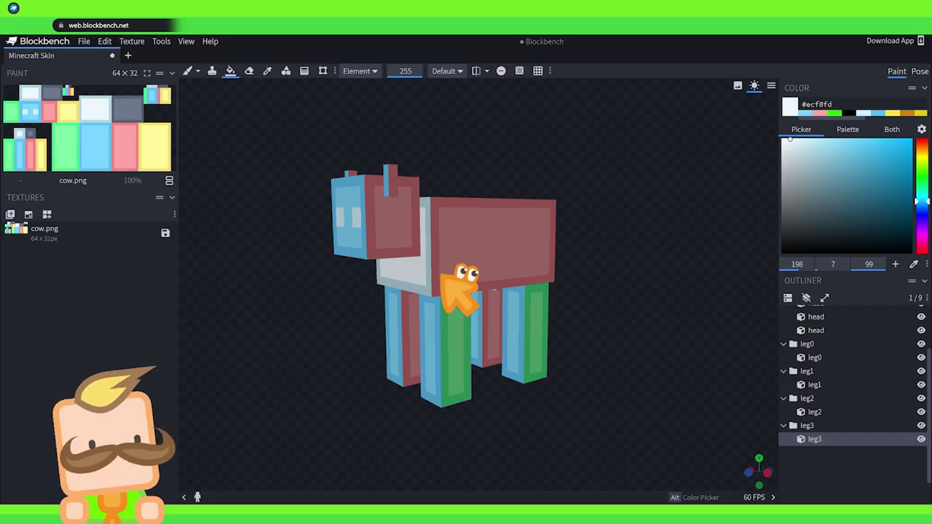
left_click(442, 274)
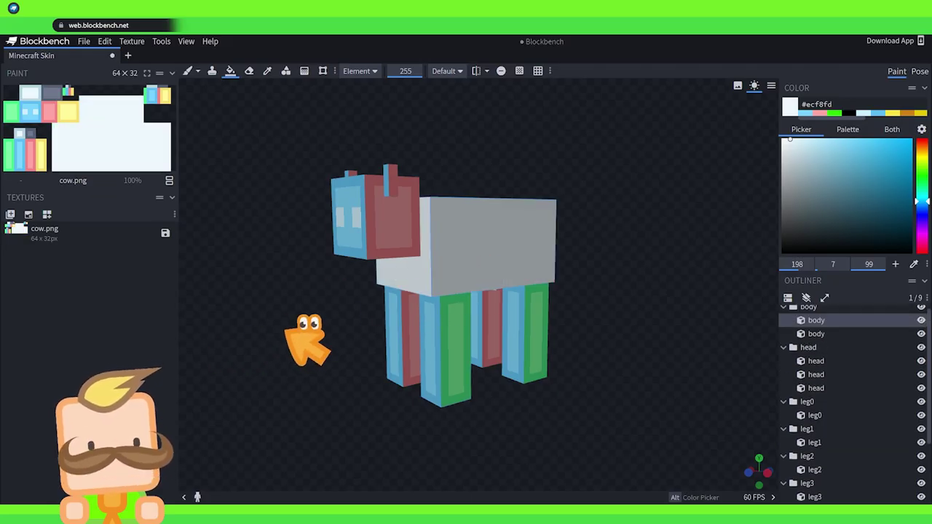
left_click_drag(290, 329, 426, 280)
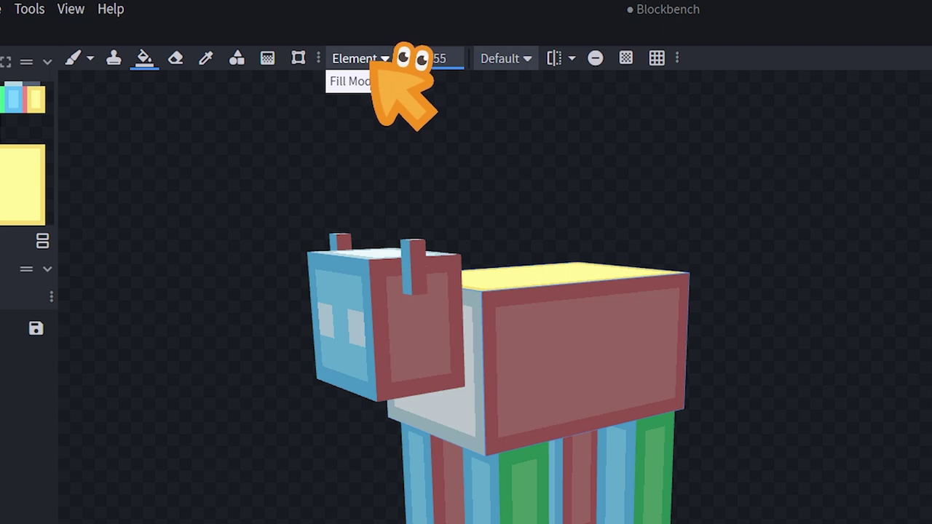
left_click(370, 71)
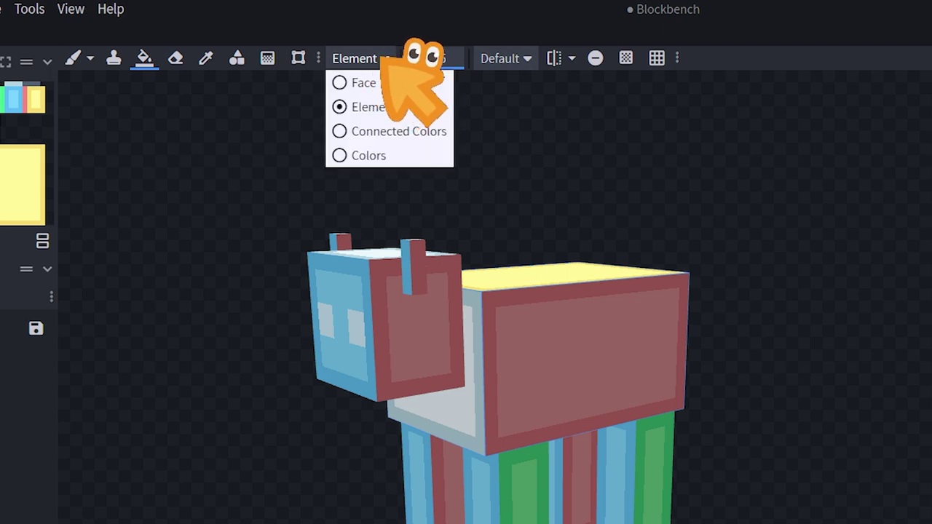
left_click(428, 129)
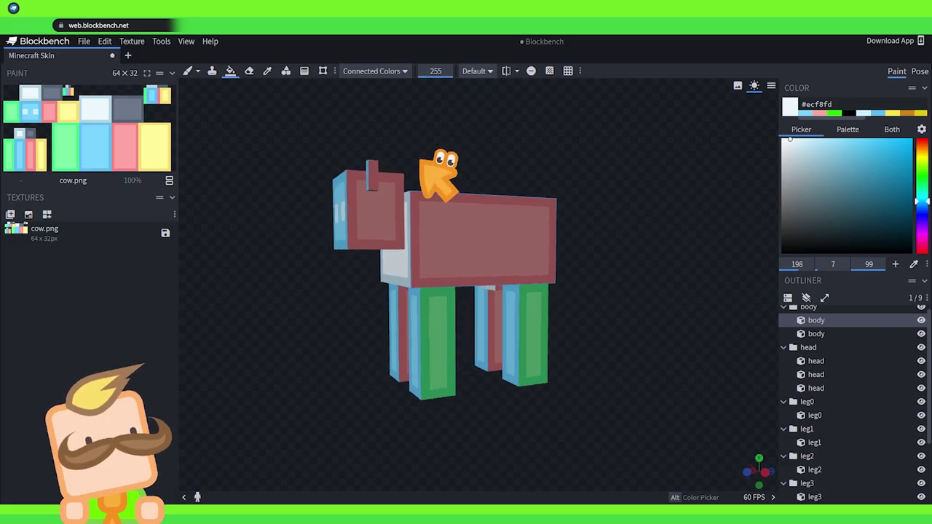
left_click(457, 230)
key("ctrl+z")
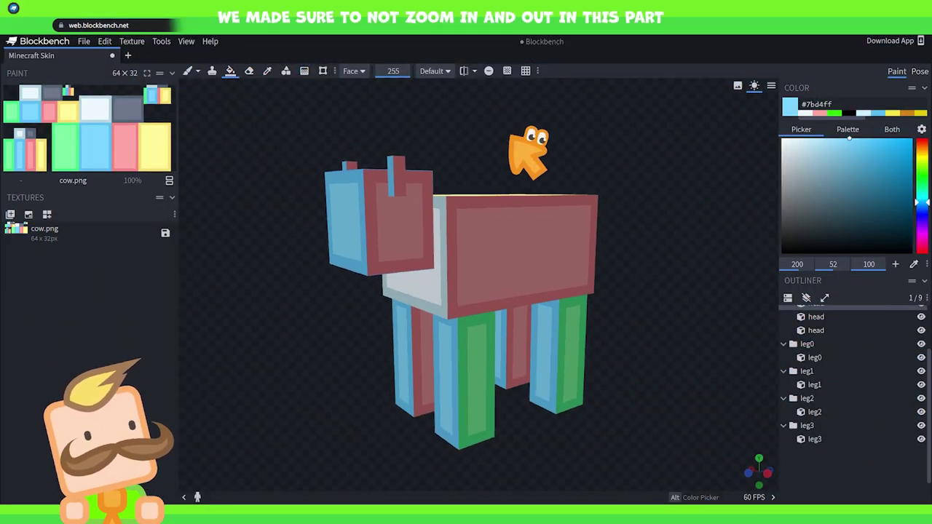
Step: Shift the paint colour toward brown and set bucket fills to cover whole elements
mouse_move(920, 201)
left_mouse_down()
mouse_move(919, 146)
mouse_move(858, 189)
left_mouse_up()
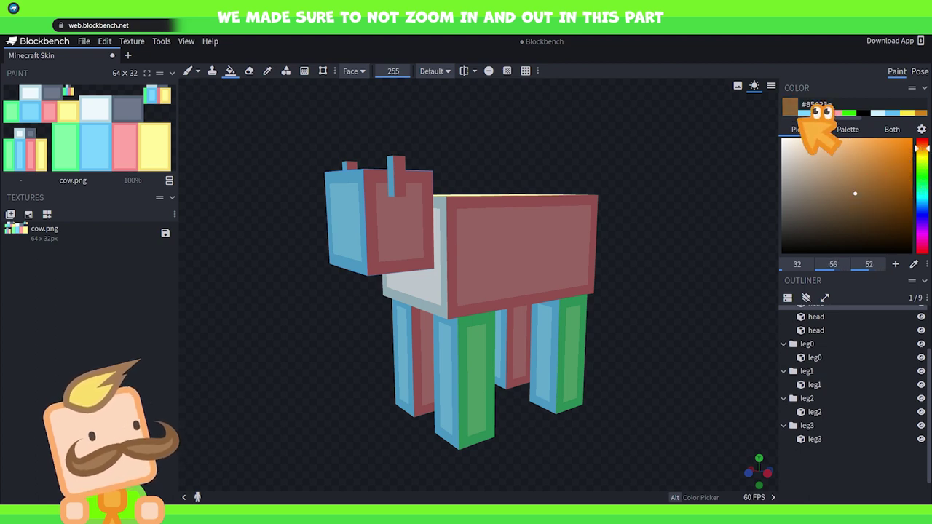
left_click(367, 72)
left_click(379, 100)
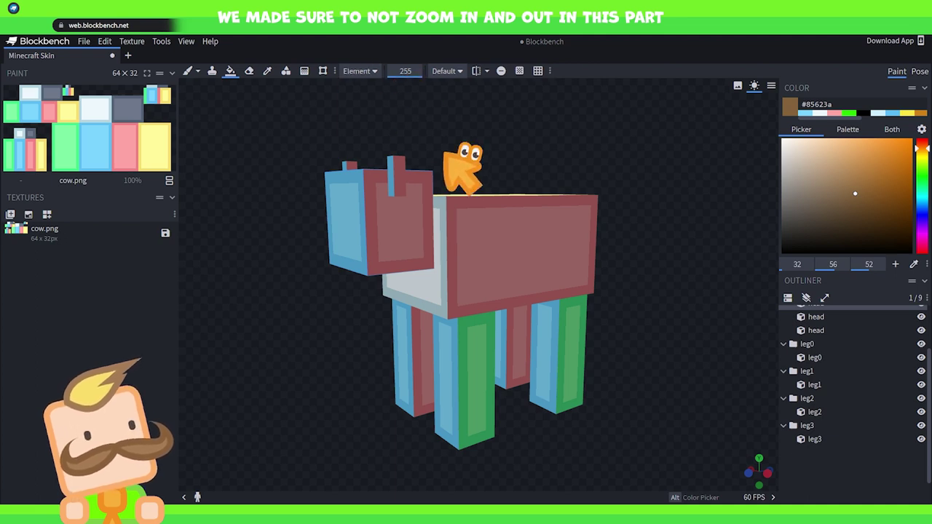
Step: Fill the cow's body, head and legs solid brown #85623a, then pick light tan #e1c5a5
left_click(481, 237)
left_click(411, 232)
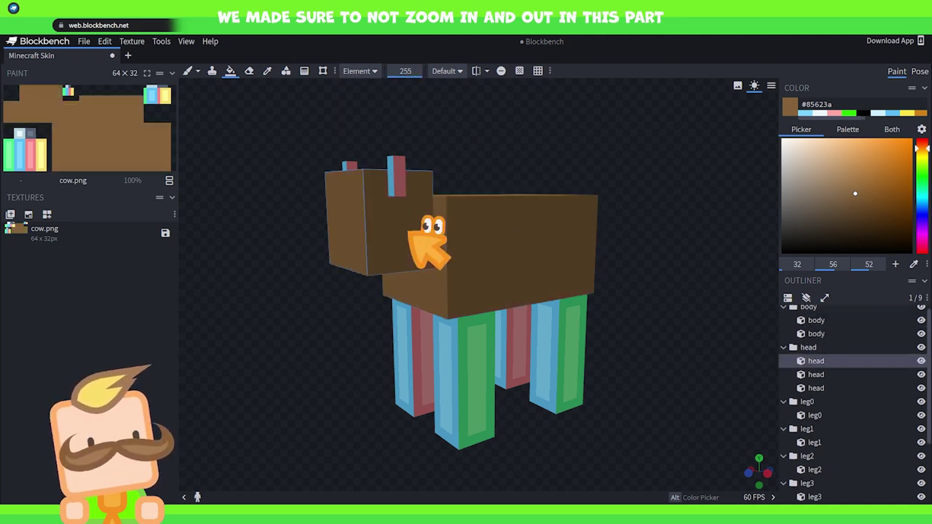
left_click(468, 339)
left_click_drag(349, 333, 513, 336)
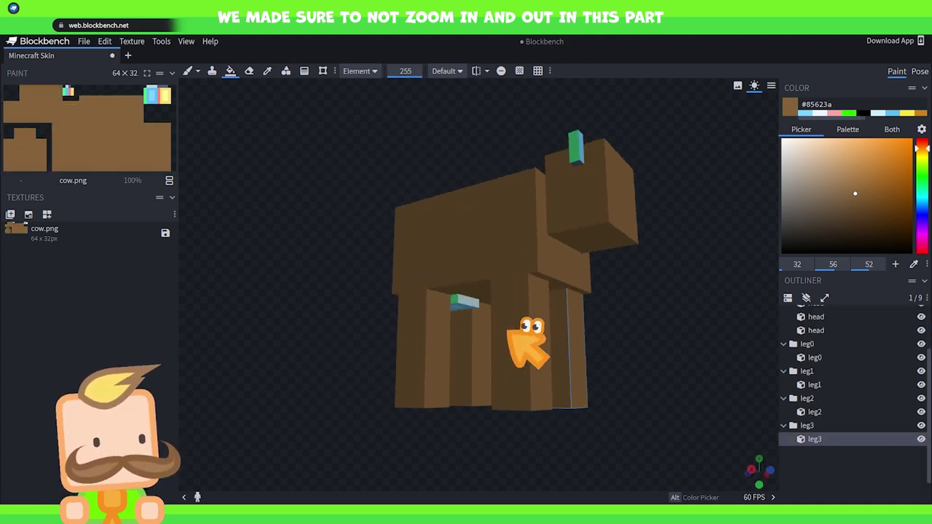
left_click_drag(630, 346, 492, 378)
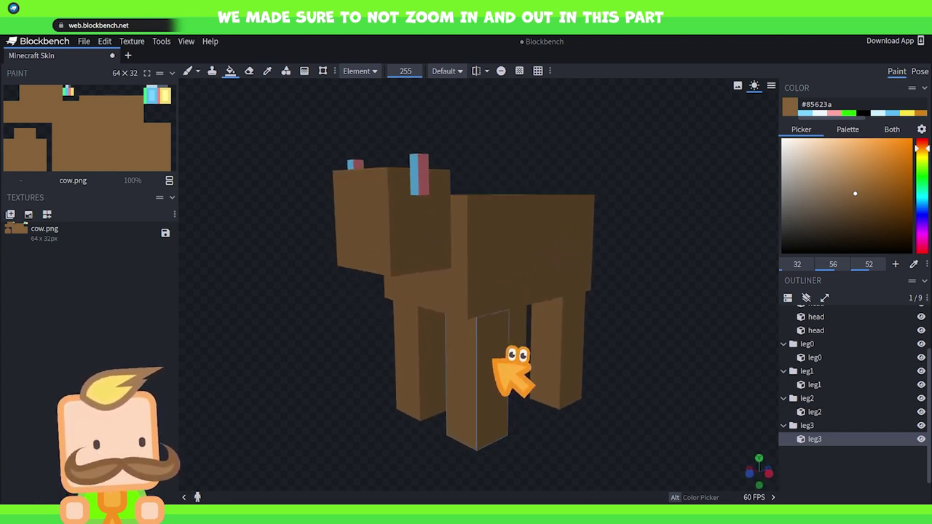
left_click(835, 180)
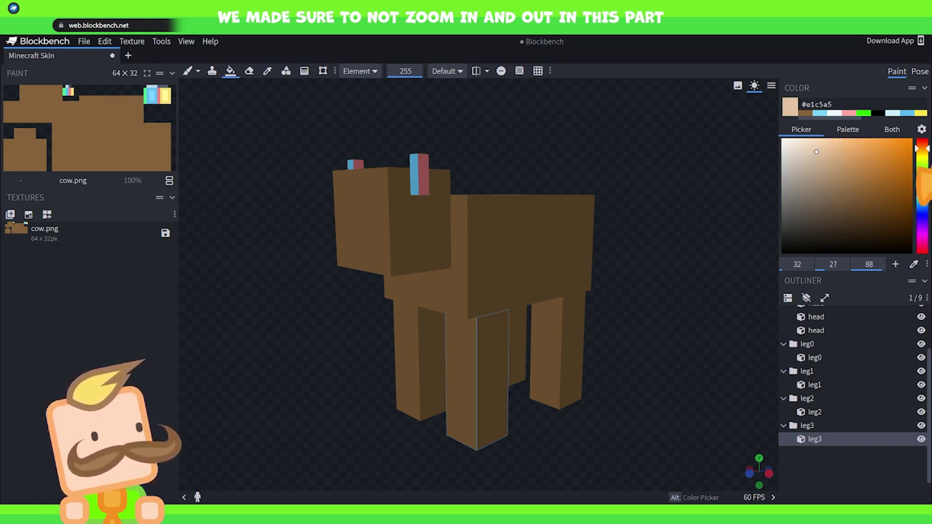
Step: Fill both horns with a yellowish bone beige
left_click_drag(918, 149, 919, 154)
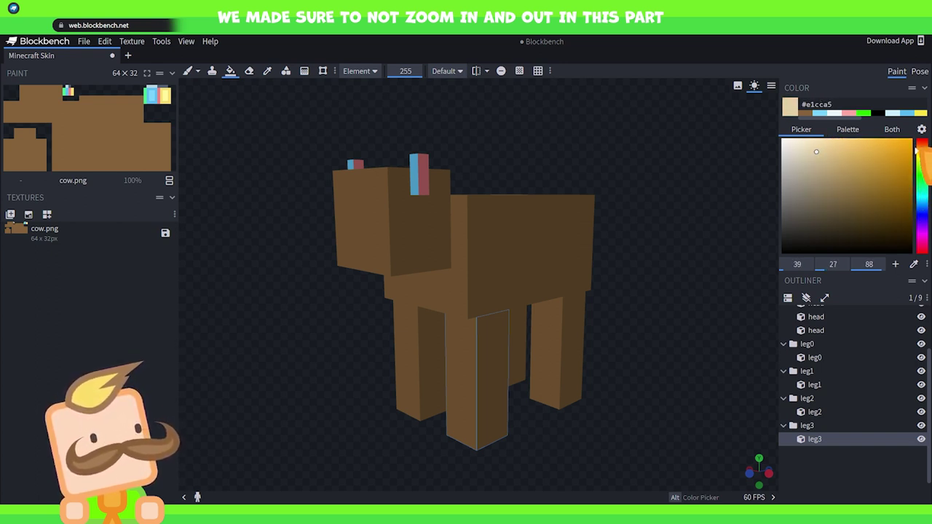
left_click(420, 172)
mouse_move(530, 145)
left_mouse_down()
mouse_move(557, 148)
mouse_move(482, 105)
mouse_move(647, 234)
left_mouse_up()
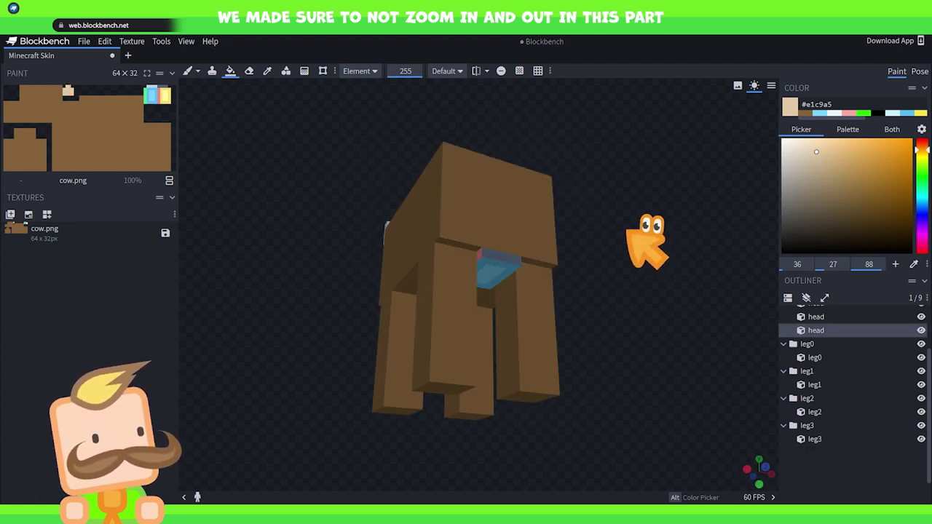
Step: Fill the udder pink, then refill it a lighter pale pink #e3b4c7
left_click_drag(917, 149, 923, 244)
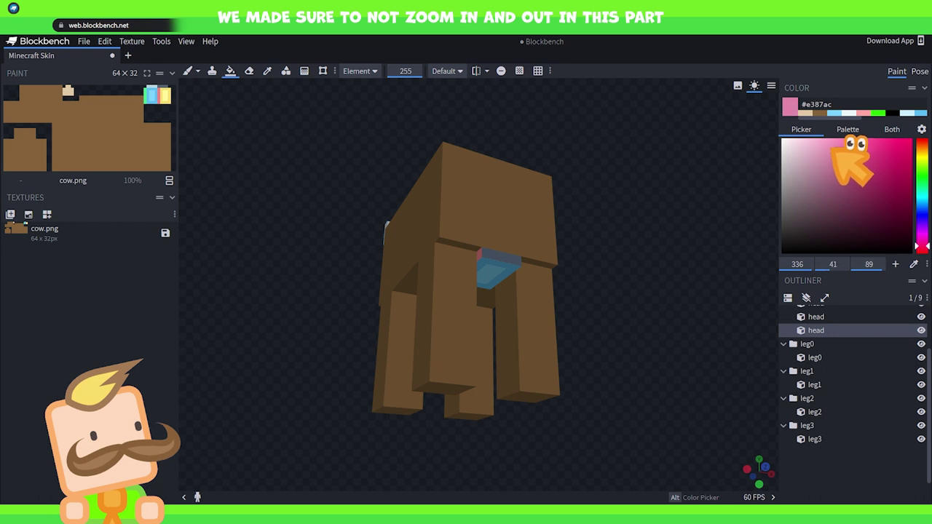
left_click(498, 266)
left_click_drag(626, 271, 709, 282)
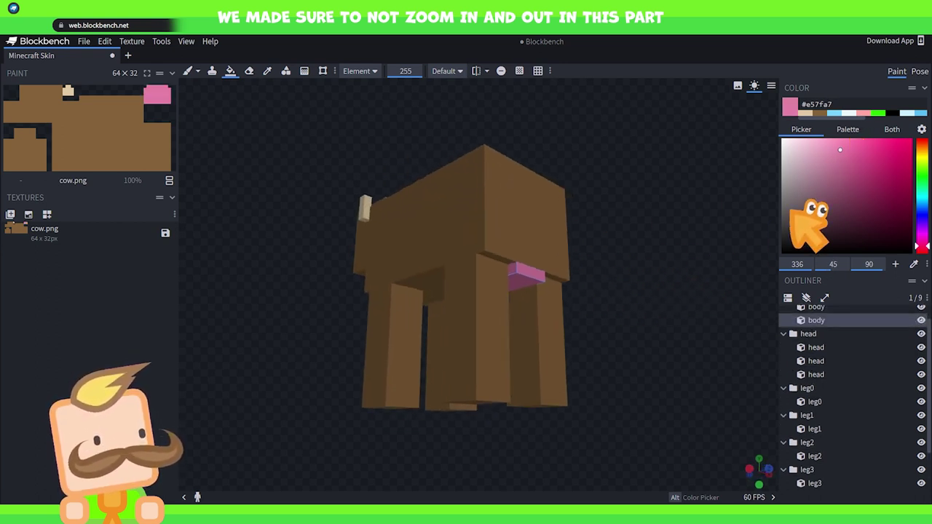
left_click(540, 272)
left_click_drag(694, 267, 657, 277)
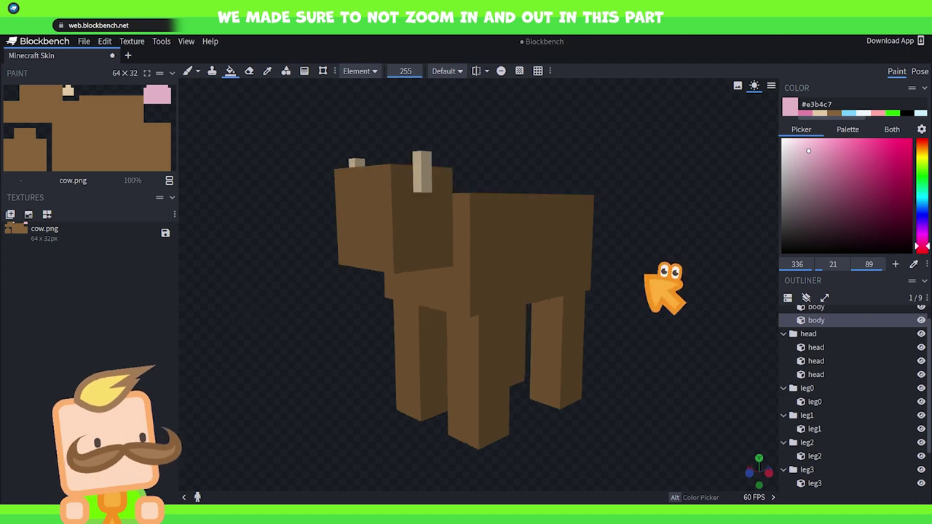
Step: Brush a white test square on the head's front, then undo it
left_click(187, 70)
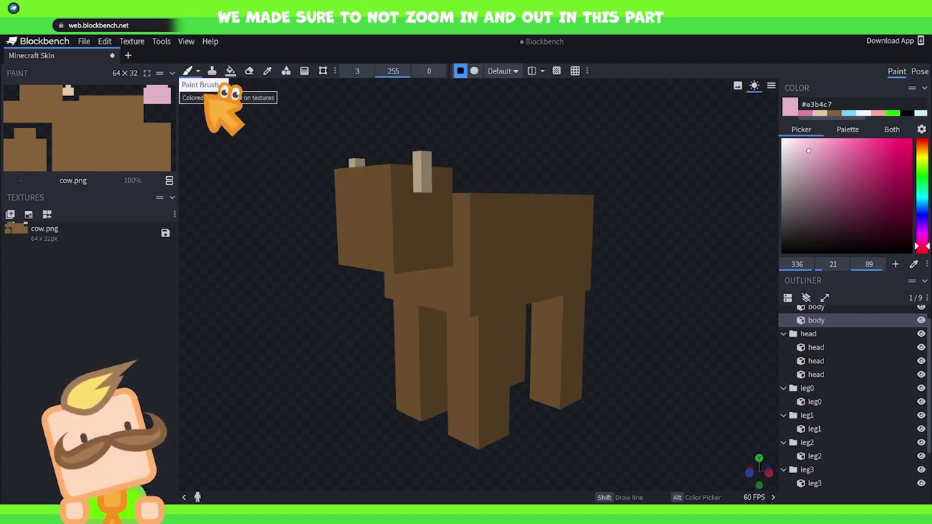
left_click(822, 186)
mouse_move(822, 182)
left_mouse_down()
mouse_move(579, 152)
mouse_move(500, 234)
left_mouse_up()
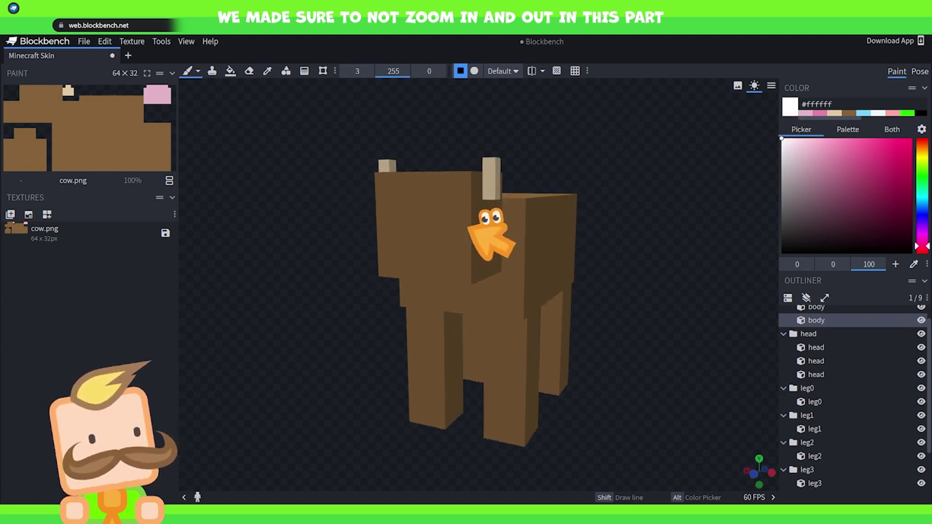
left_click(465, 224)
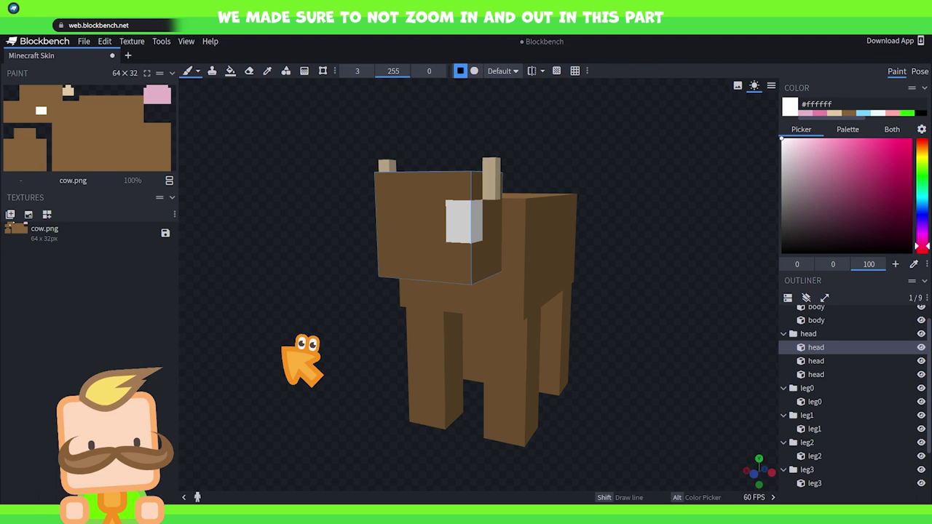
key("ctrl+z")
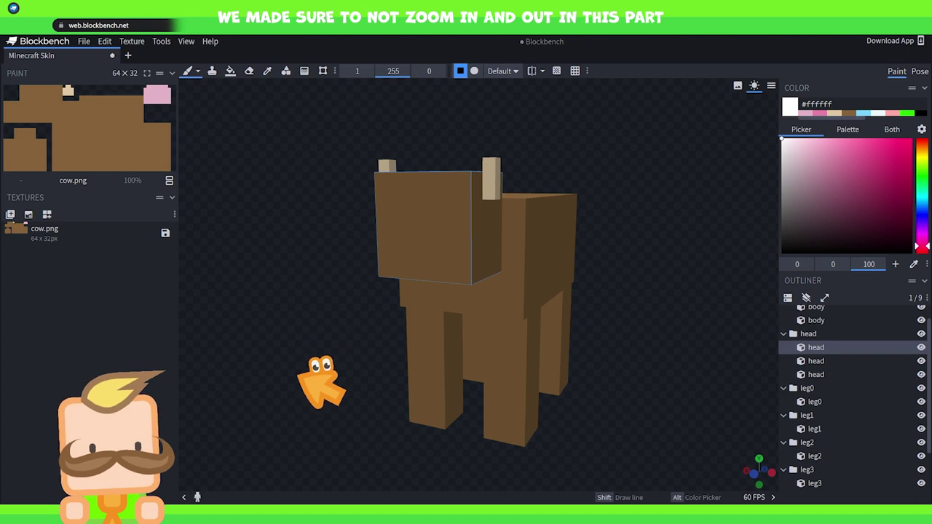
Step: Turn on mirror painting so both sides of the face paint symmetrically
left_click(533, 73)
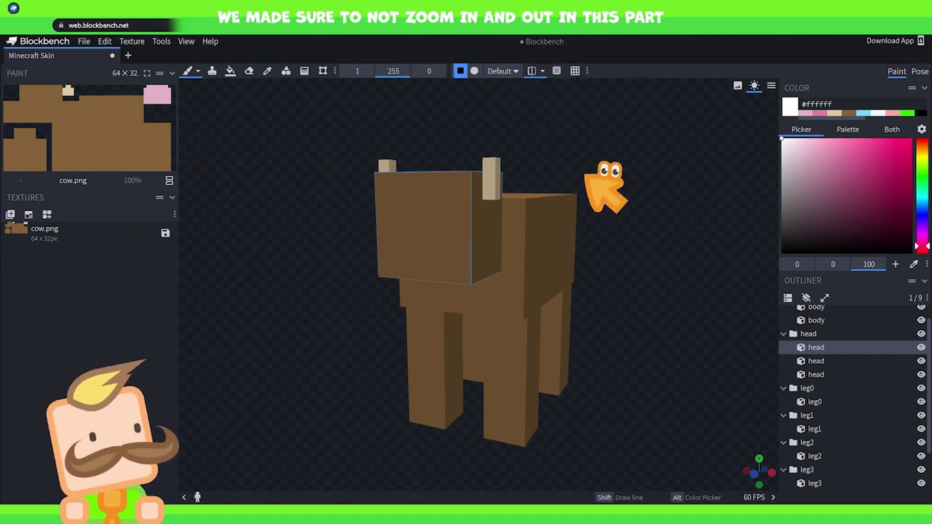
left_click(540, 72)
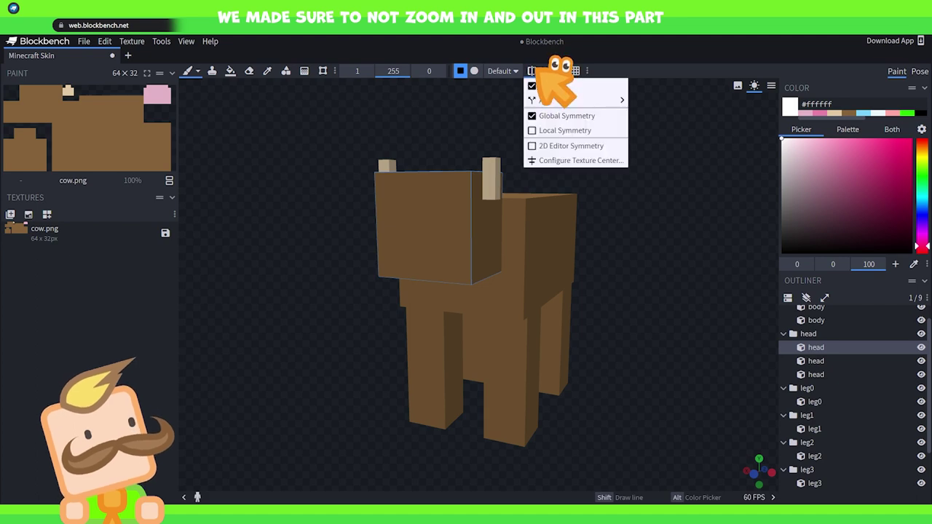
left_click(541, 72)
left_click(537, 76)
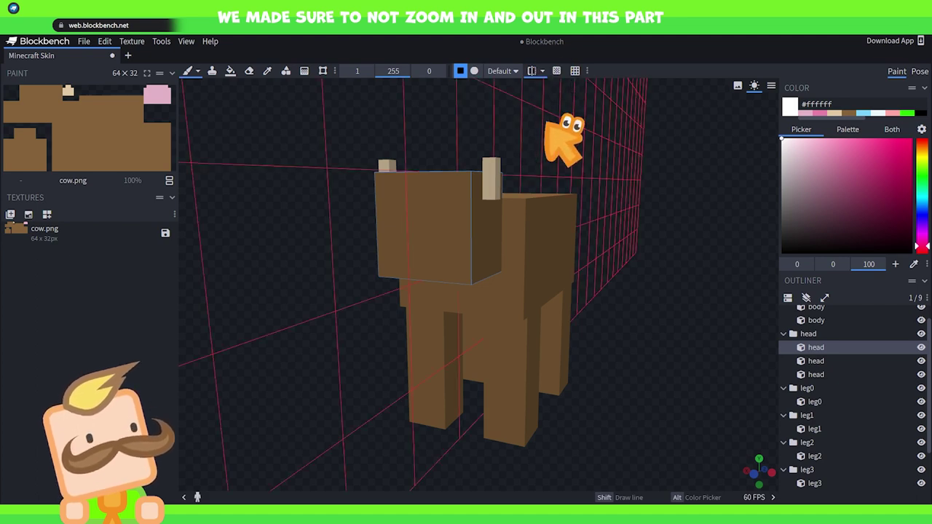
Step: Paint the black pupils from a frontal view and undo the stray black mouth
left_click_drag(548, 122, 522, 104)
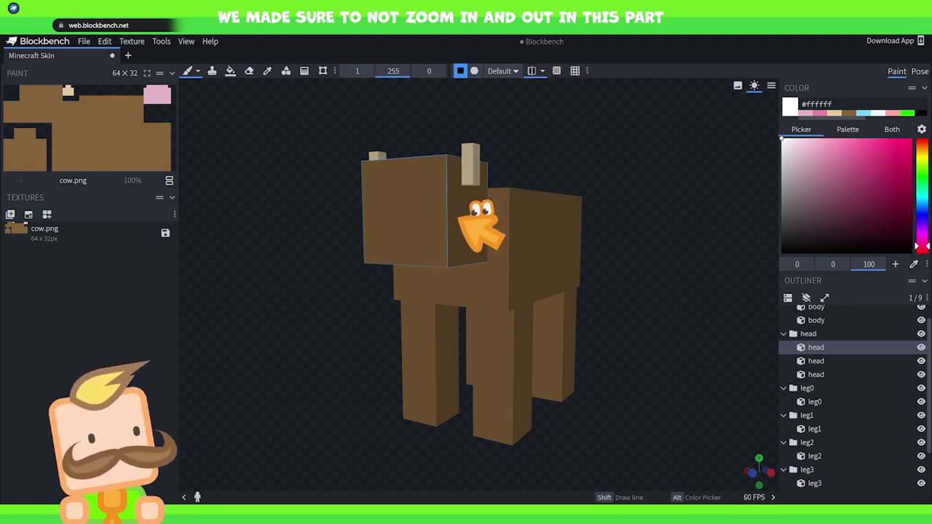
left_click_drag(453, 222, 271, 393)
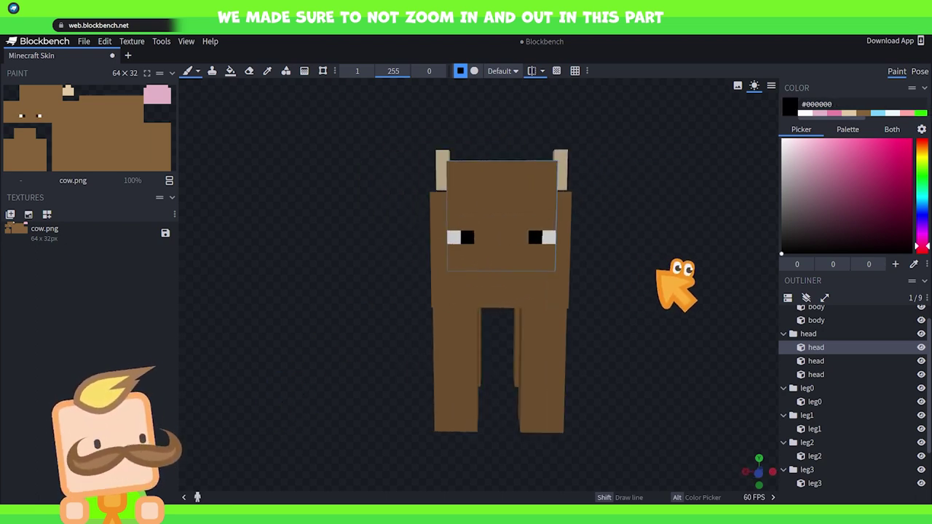
mouse_move(657, 275)
left_mouse_down()
mouse_move(703, 271)
mouse_move(617, 275)
mouse_move(657, 248)
mouse_move(658, 266)
left_mouse_up()
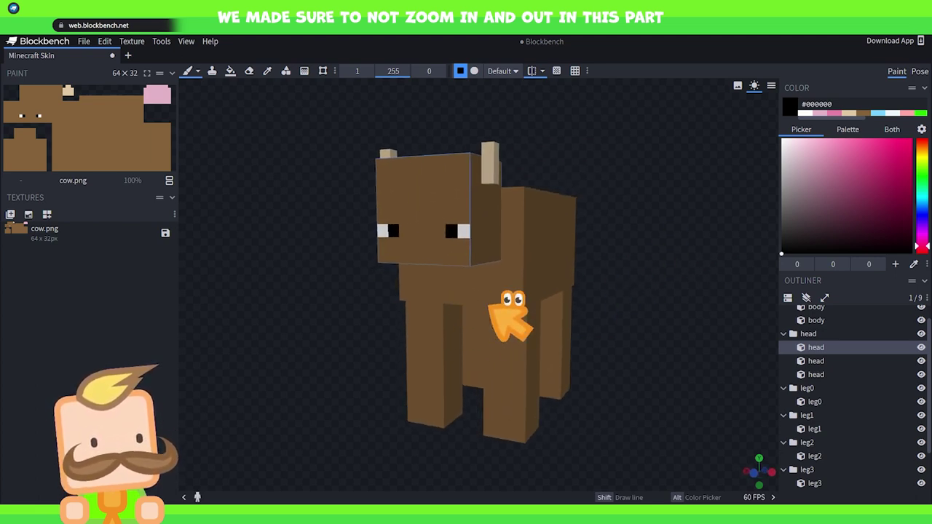
left_click_drag(557, 291, 628, 304)
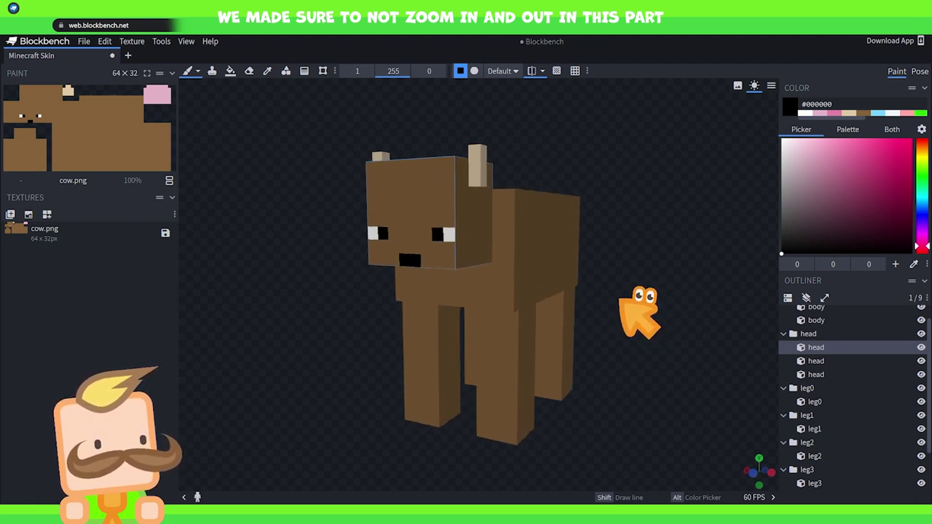
mouse_move(625, 300)
left_mouse_down()
mouse_move(647, 302)
mouse_move(618, 297)
left_mouse_up()
key("ctrl+z")
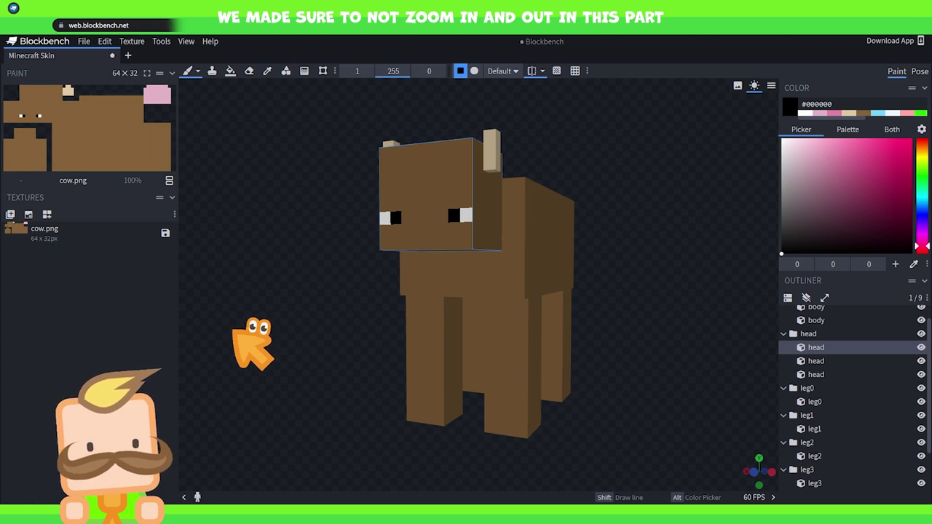
left_click_drag(237, 328, 590, 310)
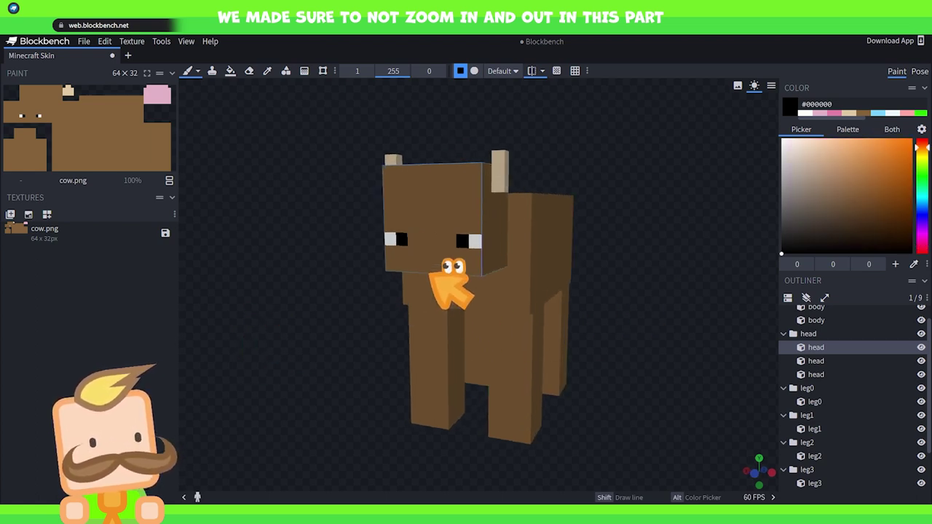
Step: Paint two dark brown #352c21 nostrils below the cow's eyes
key("c")
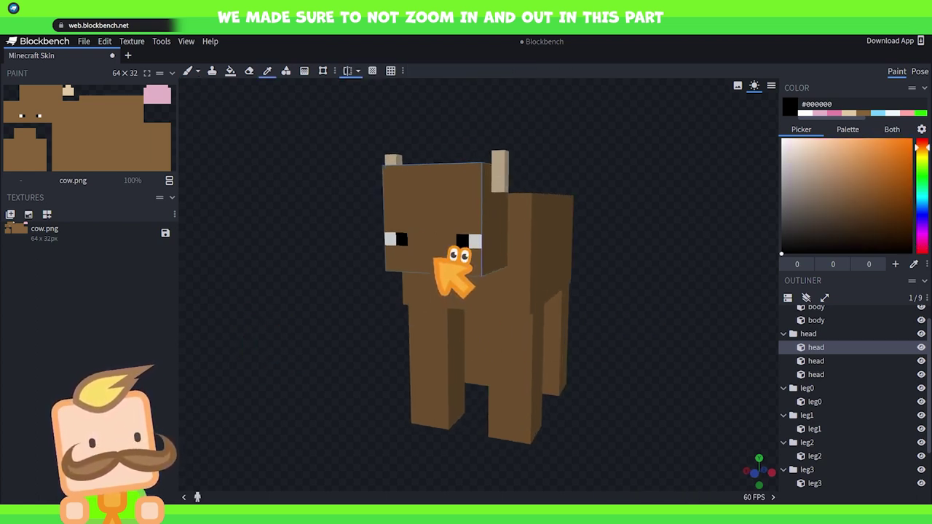
key("b")
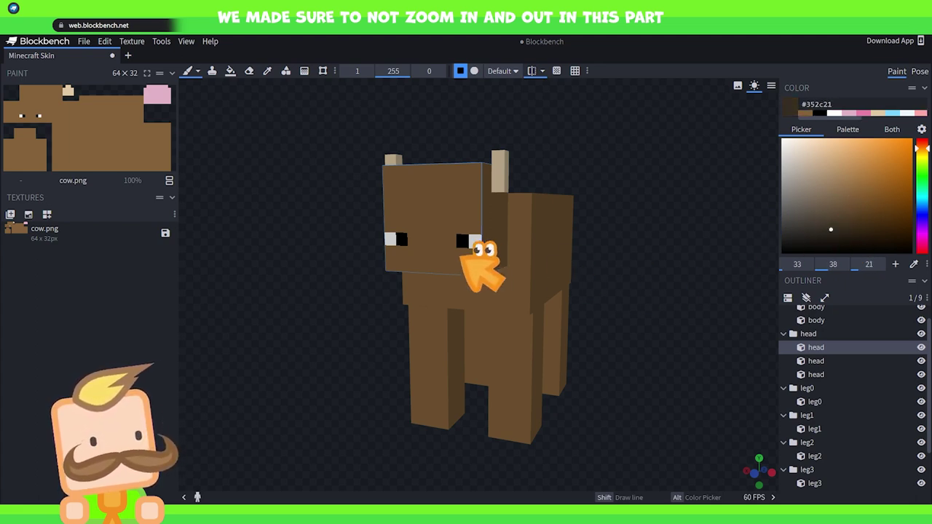
left_click(449, 253)
mouse_move(582, 284)
left_mouse_down()
mouse_move(687, 291)
mouse_move(653, 291)
mouse_move(617, 273)
mouse_move(689, 296)
mouse_move(661, 291)
mouse_move(617, 304)
left_mouse_up()
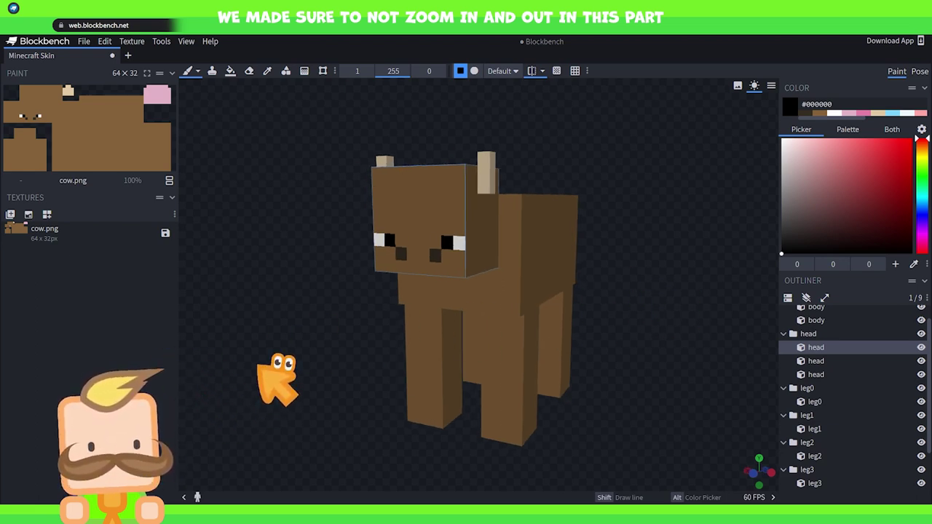
left_click_drag(260, 360, 512, 241)
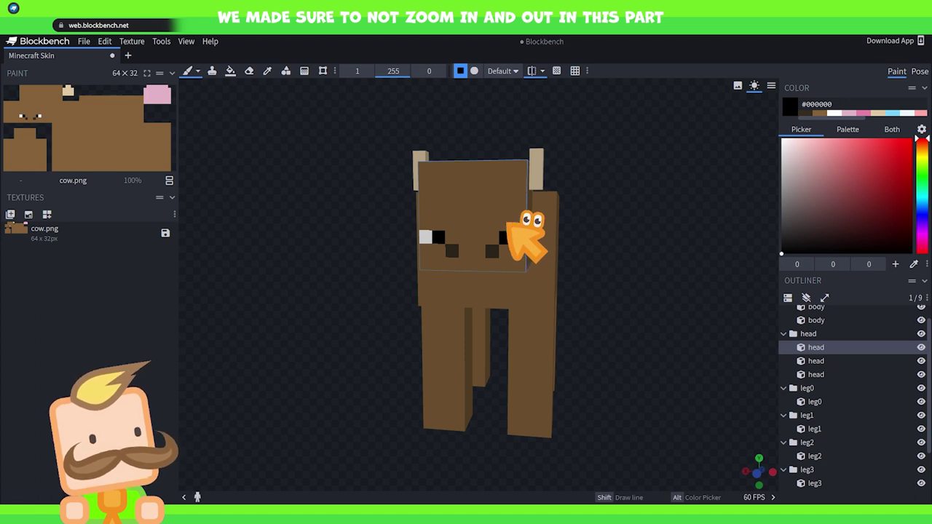
Step: Sample the head's brown and touch up the eye pixels, checking from a three-quarter view
key("c")
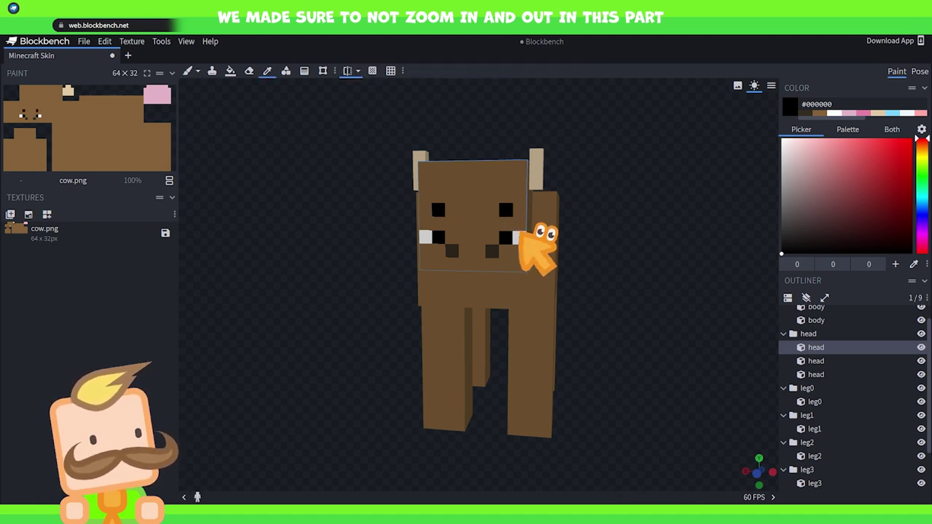
key("b")
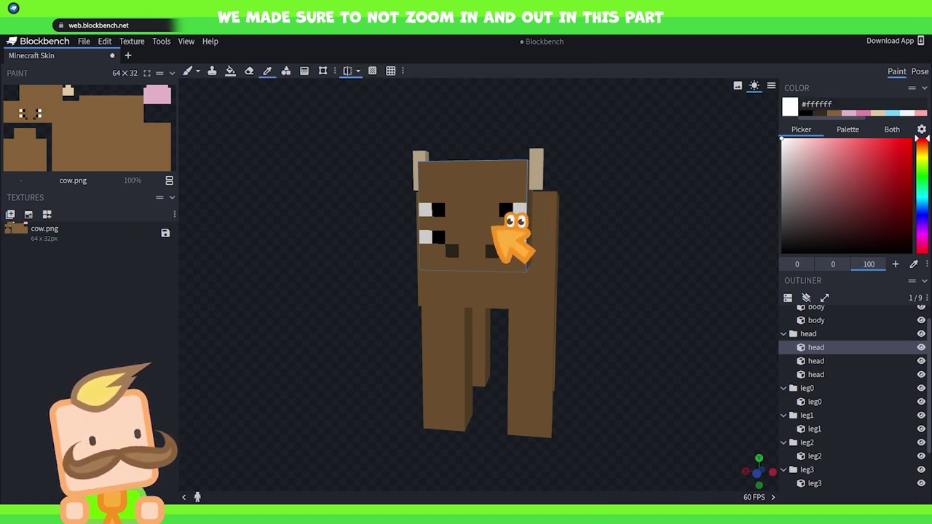
left_click(511, 244, "alt")
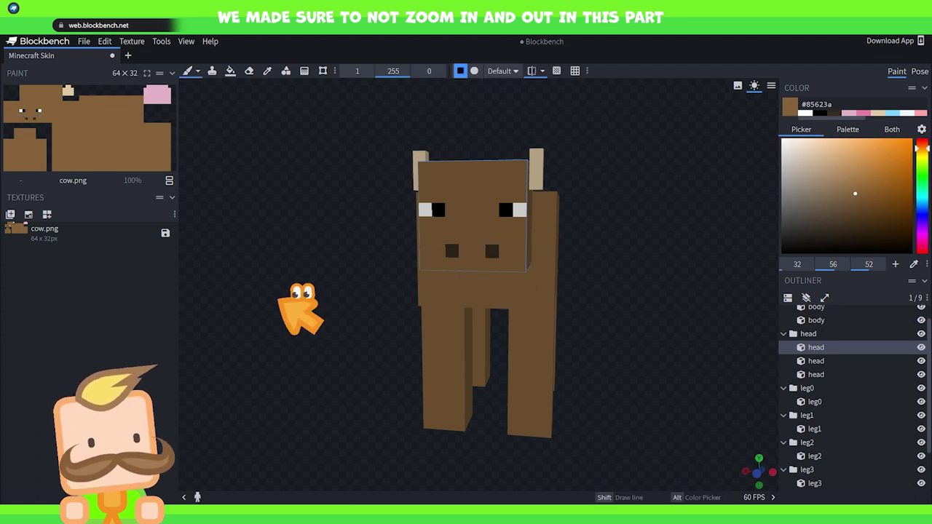
left_click_drag(225, 292, 240, 368)
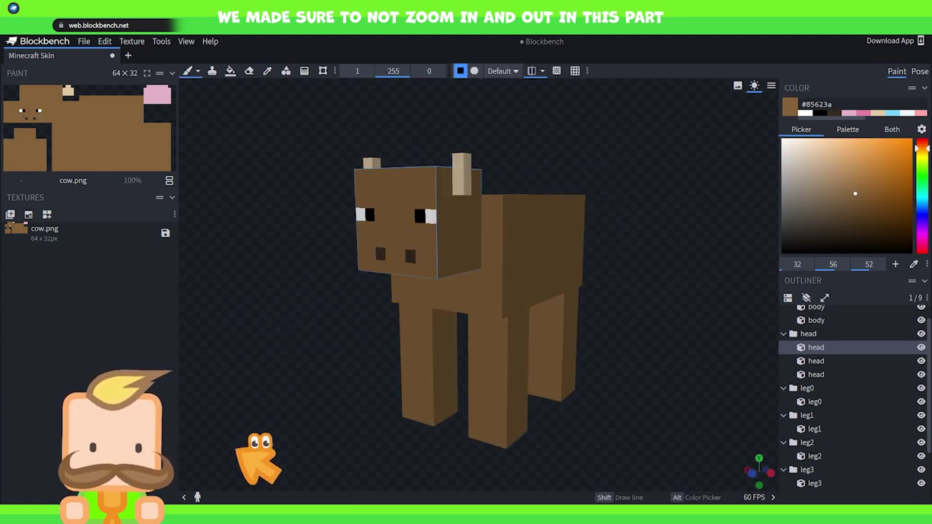
left_click_drag(240, 445, 291, 445)
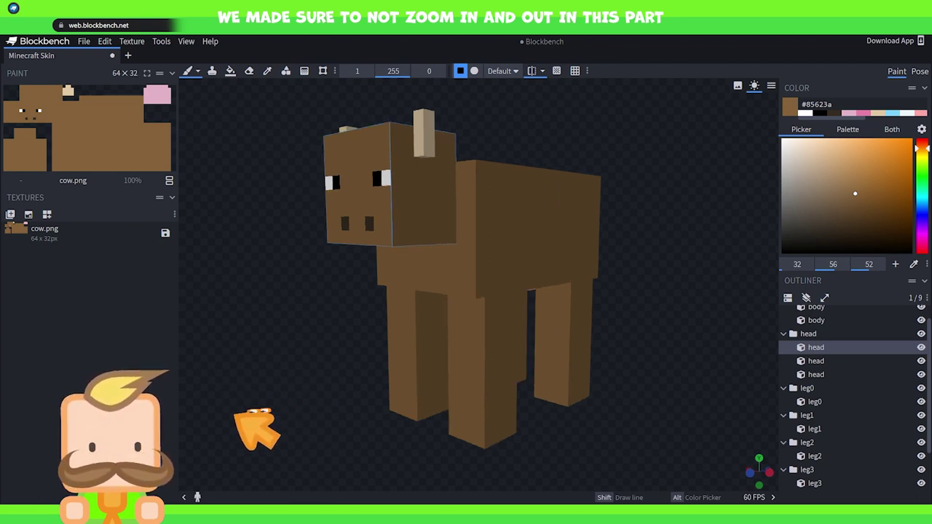
Step: Pick dark gray #2a2a2a and brush hooves onto the bottoms of the legs
left_click_drag(444, 394, 524, 349)
left_click(808, 184)
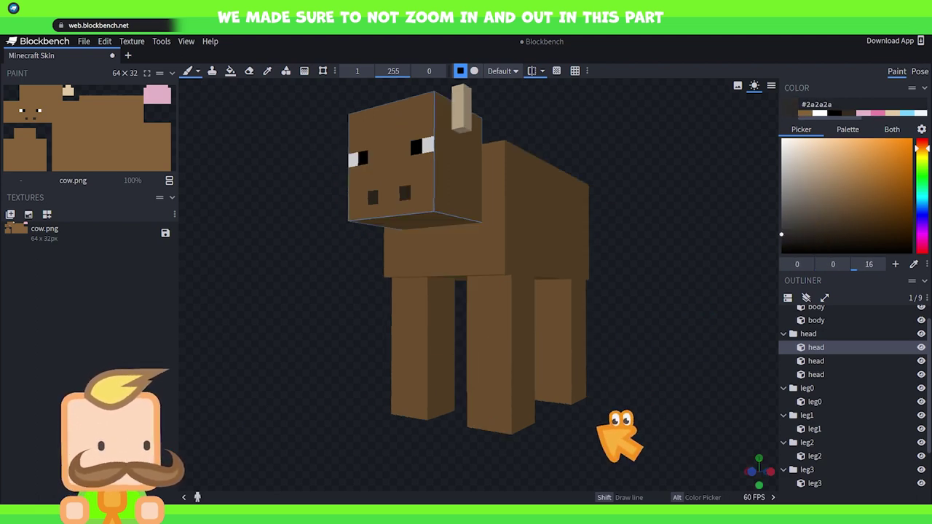
left_click(486, 422)
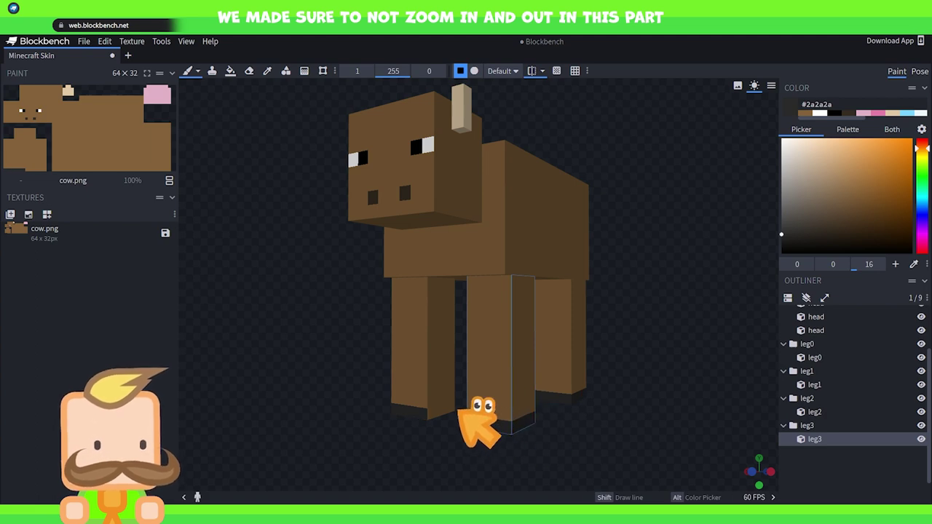
mouse_move(474, 419)
left_mouse_down()
mouse_move(444, 429)
mouse_move(472, 421)
left_mouse_up()
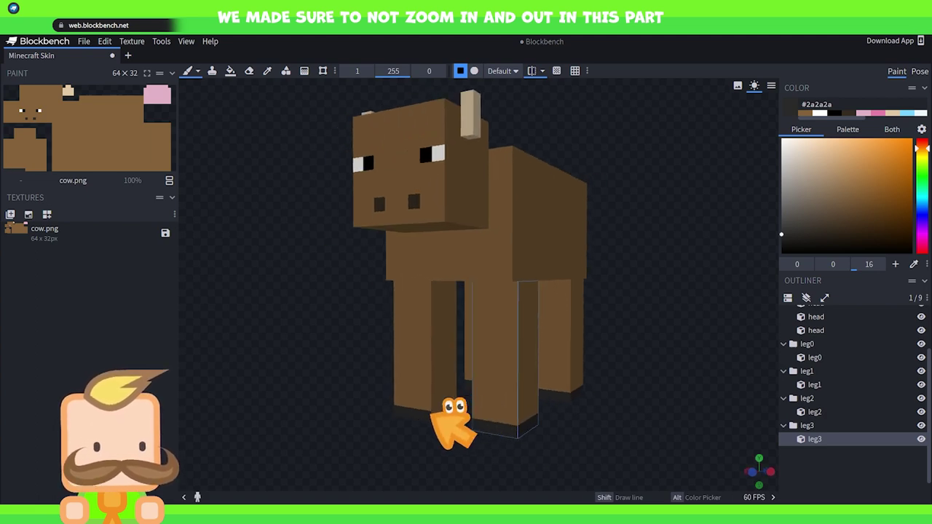
left_click(435, 410)
left_click_drag(435, 435, 262, 117)
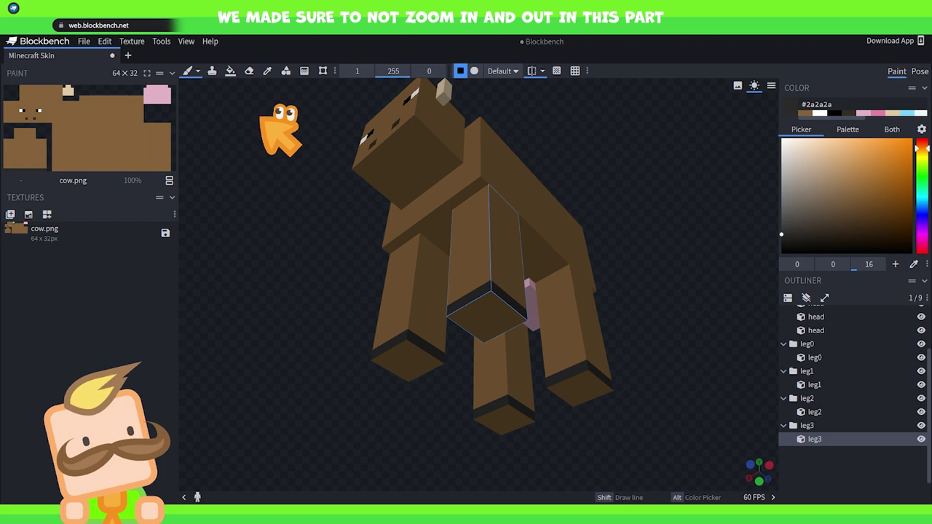
Step: Set the paint bucket to Face mode and fill the hoof undersides dark gray
left_click(230, 71)
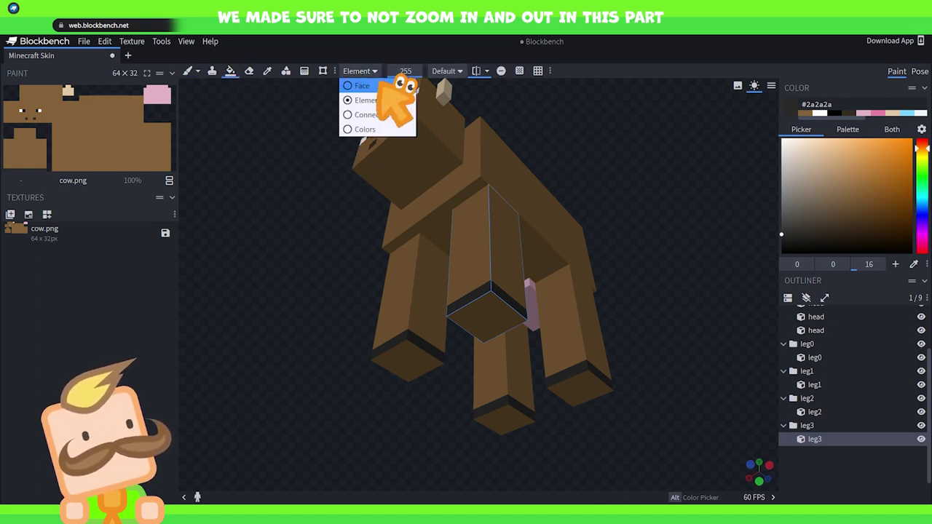
left_click(381, 88)
left_click_drag(308, 281, 212, 91)
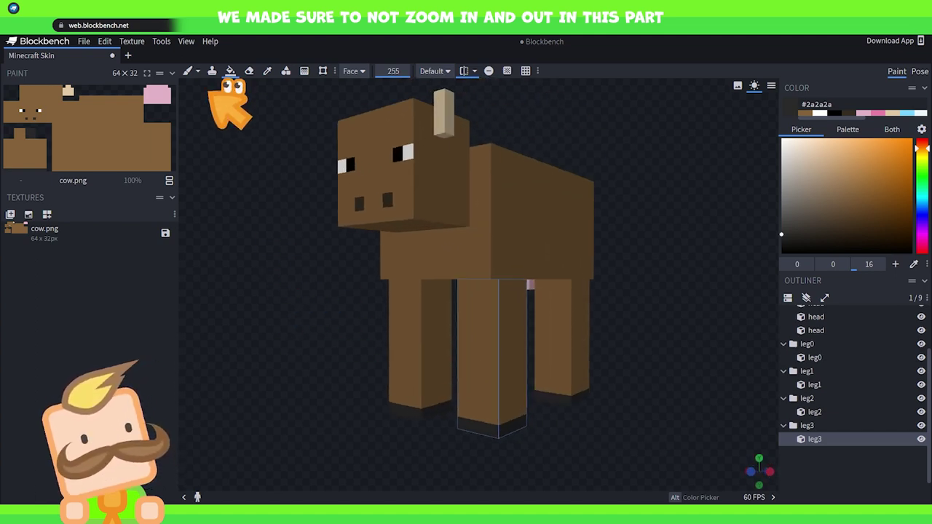
left_click(188, 70)
mouse_move(296, 281)
left_mouse_down()
mouse_move(260, 291)
mouse_move(328, 328)
left_mouse_up()
left_click_drag(435, 391, 642, 318)
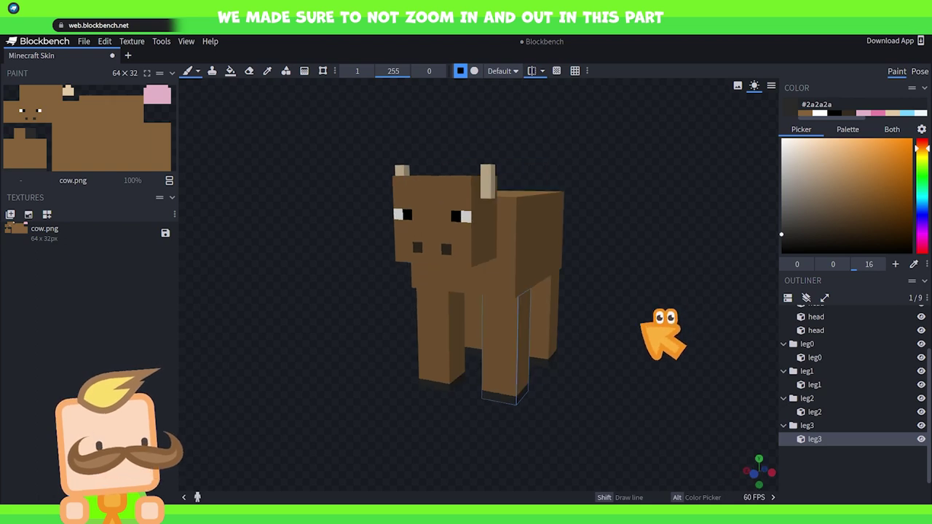
Step: Orbit the finished cow to view it from slightly above
left_click_drag(618, 284, 627, 297)
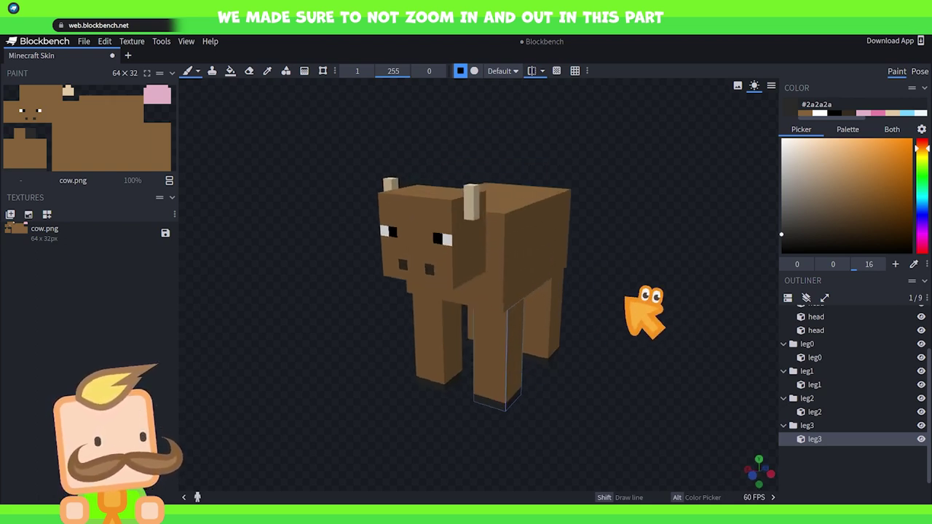